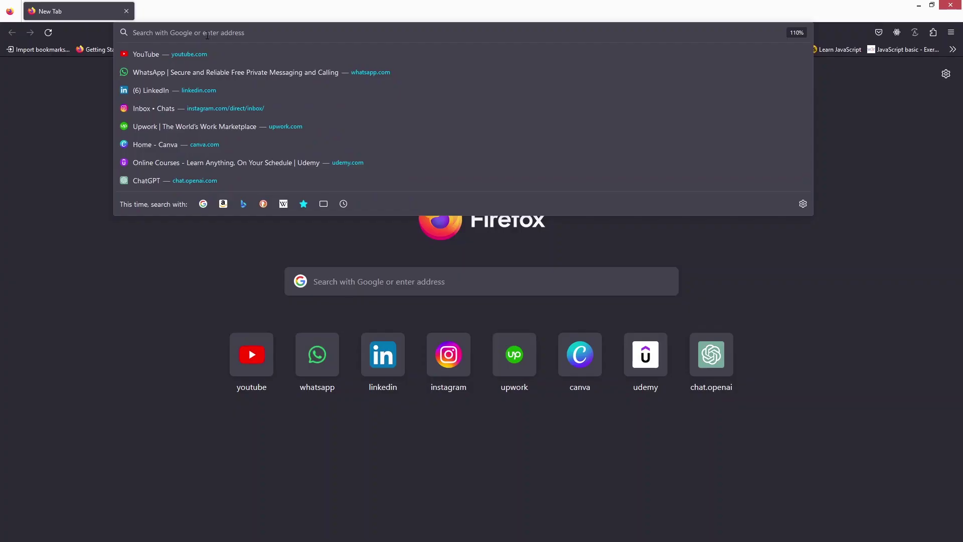
# Search Google for 'protonmail' and open the Proton Mail result page
pyautogui.write('protonmail')
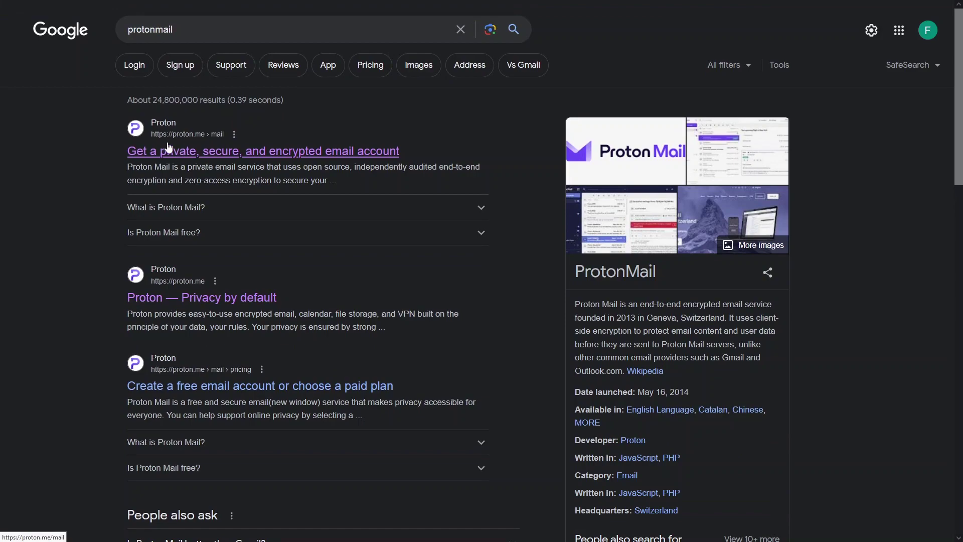
pyautogui.click(189, 158)
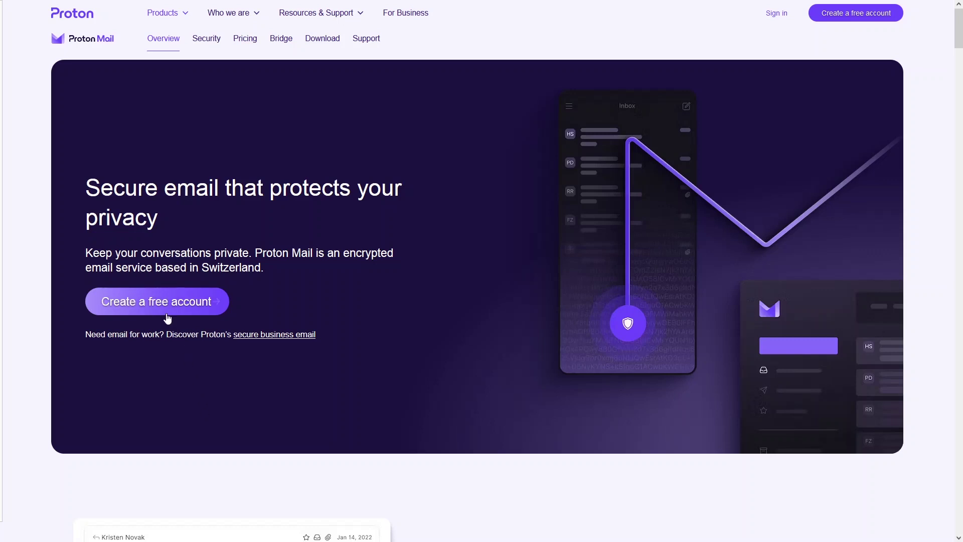
# Start the free account sign-up and review the pricing table for Proton Free, Mail Plus and Unlimited
pyautogui.click(169, 308)
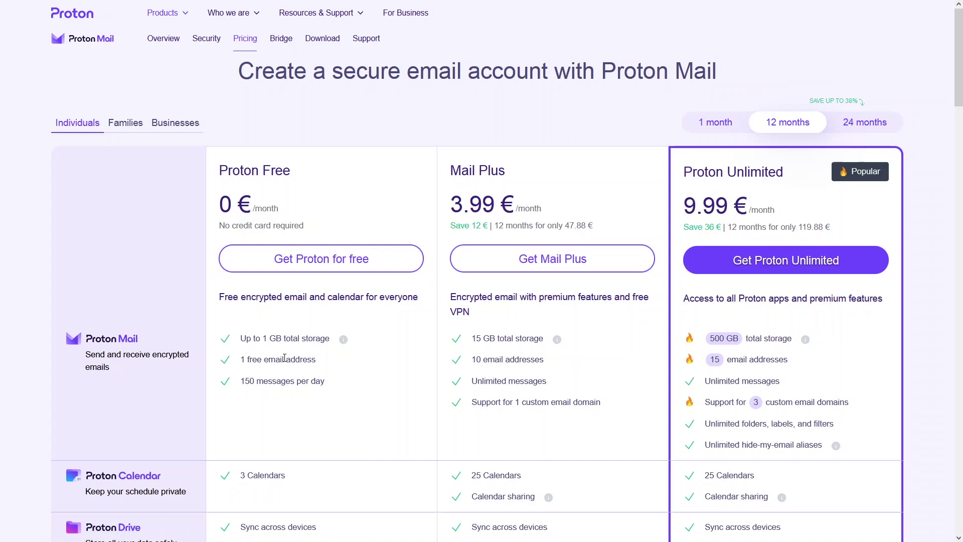
pyautogui.scroll(-1, 284, 358)
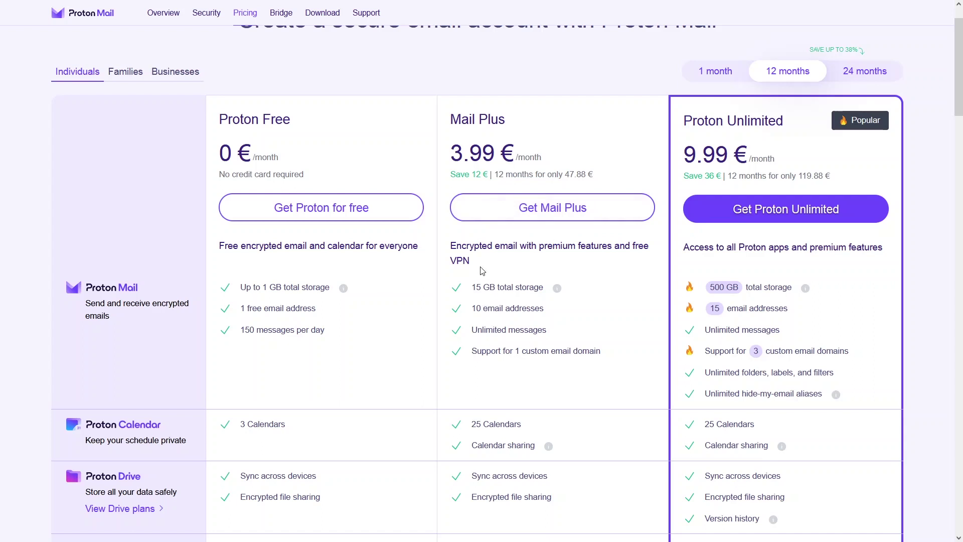
pyautogui.moveTo(481, 267); pyautogui.dragTo(448, 266)
pyautogui.click(604, 285)
pyautogui.scroll(-3, 299, 340)
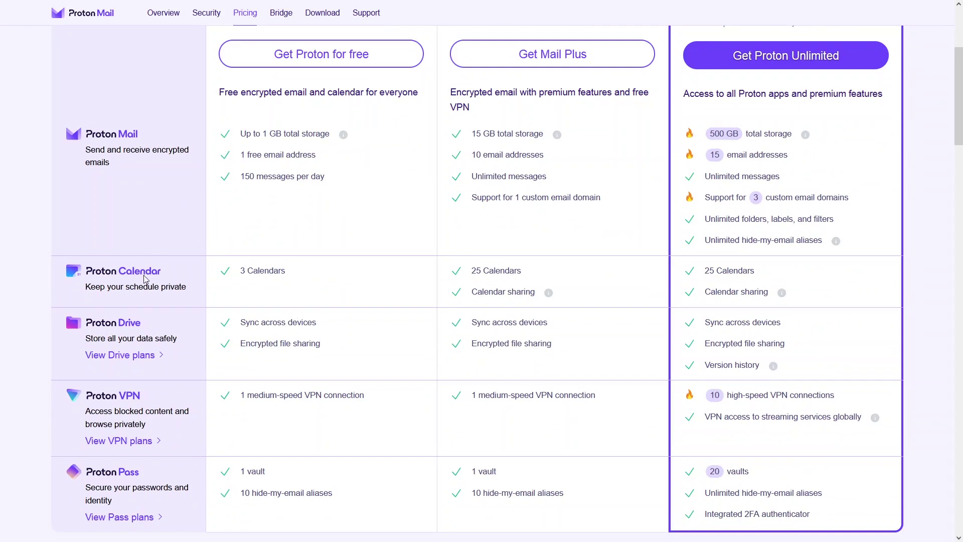
pyautogui.scroll(-2, 137, 356)
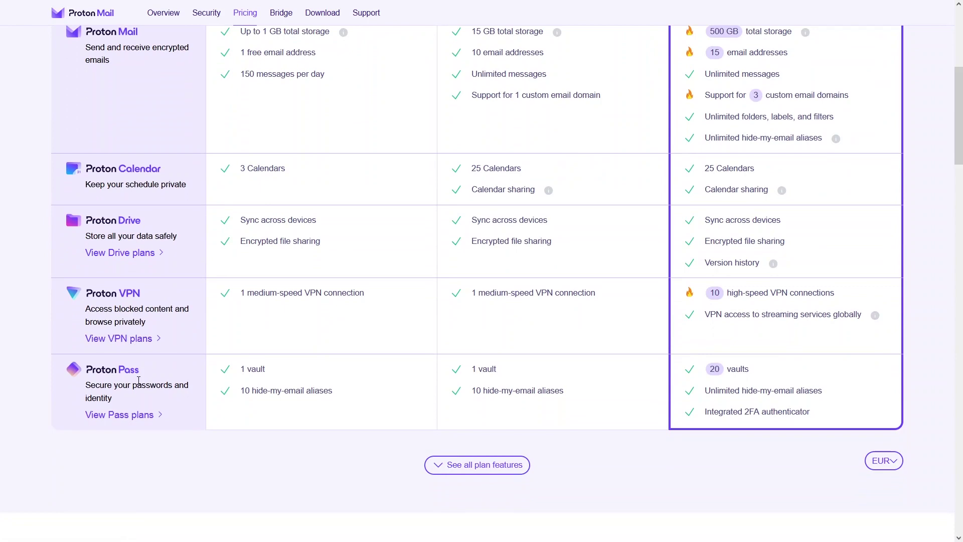
pyautogui.scroll(6, 139, 381)
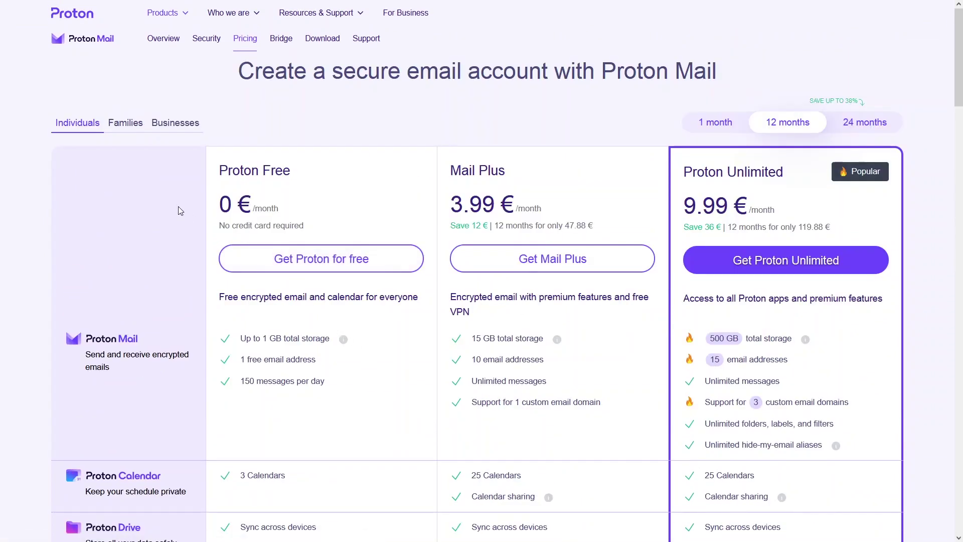
pyautogui.click(125, 128)
pyautogui.scroll(-12, 465, 328)
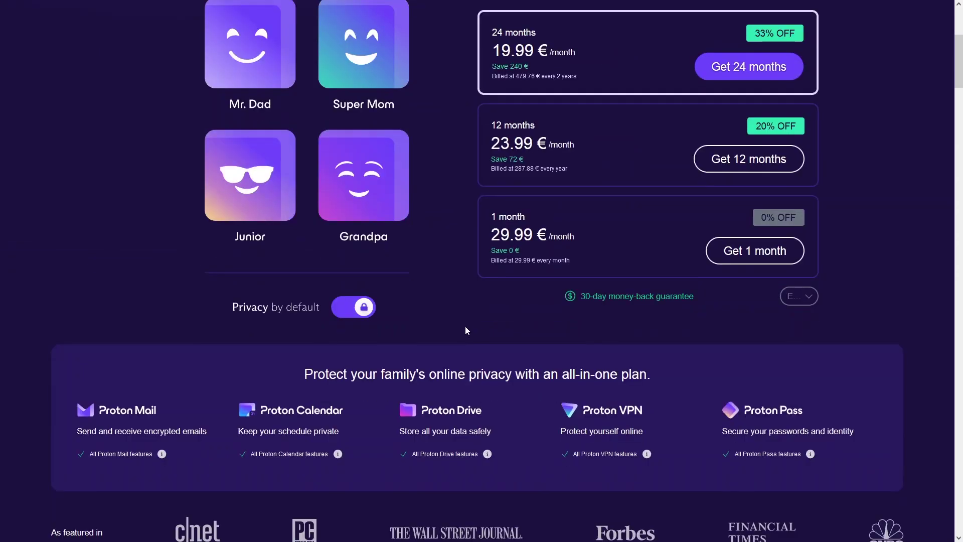
pyautogui.scroll(8, 465, 326)
pyautogui.scroll(4, 455, 326)
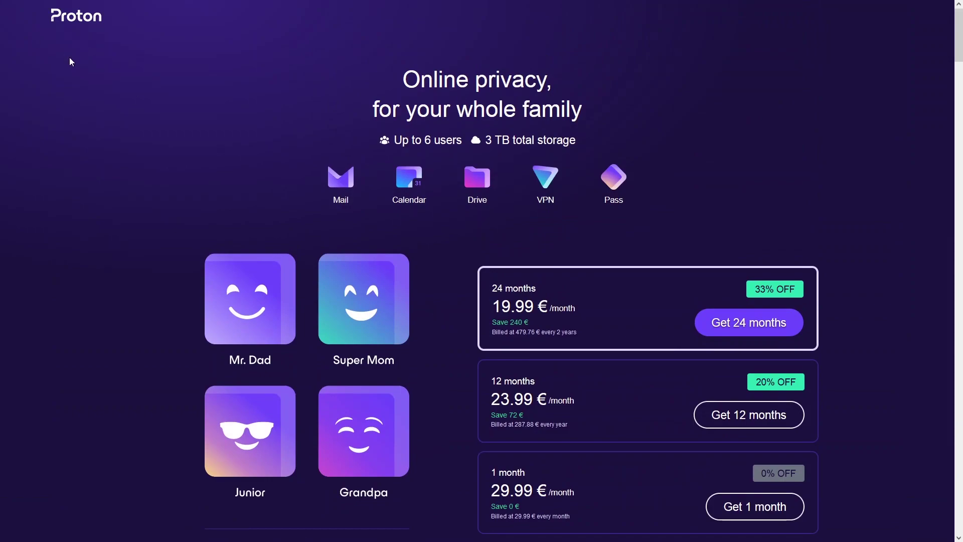
pyautogui.hotkey('alt', 'Left')
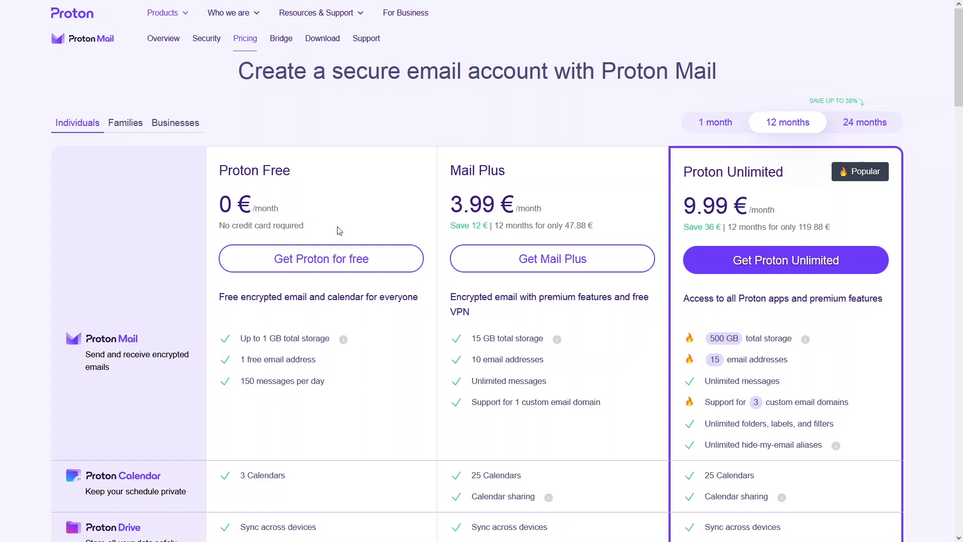
# Choose the free plan and submit a username with a matching password in both fields
pyautogui.click(257, 262)
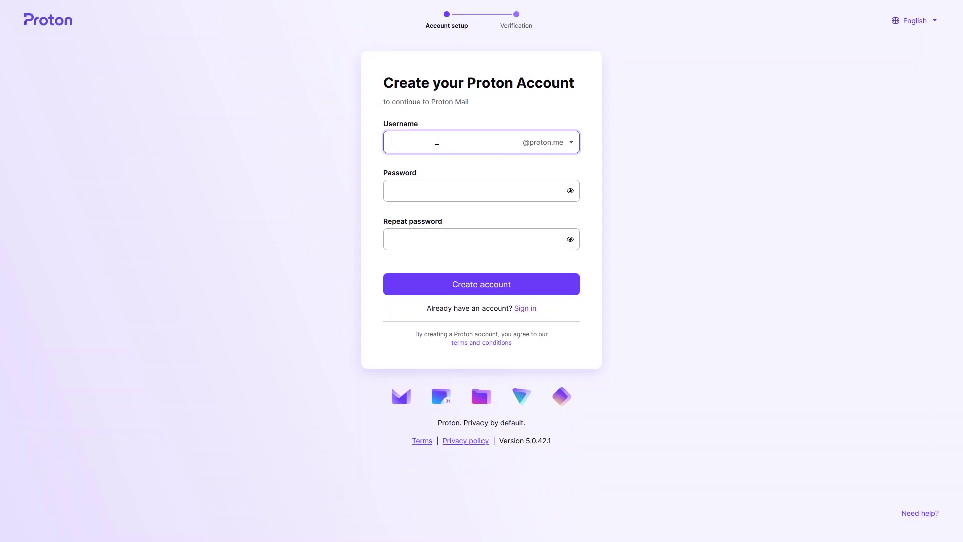
pyautogui.press('Tab')
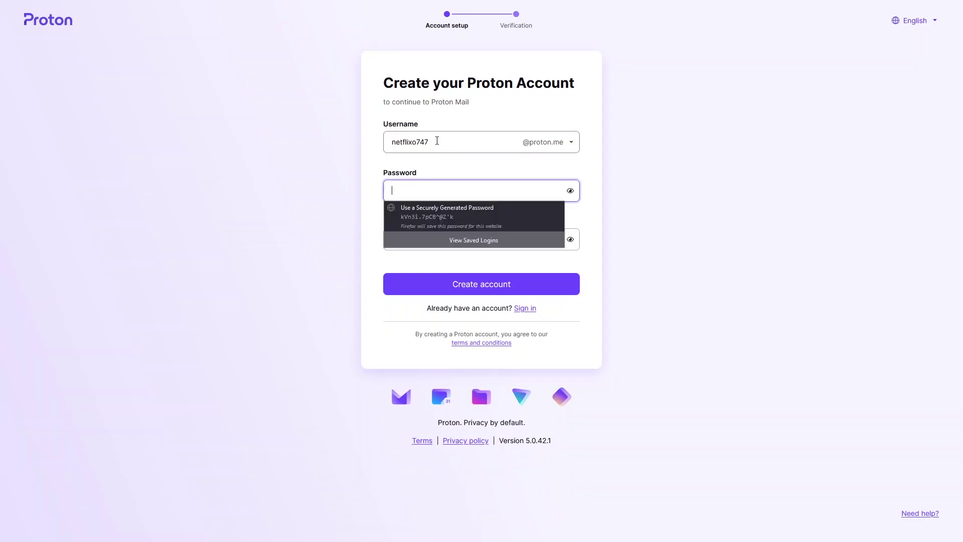
pyautogui.write('**********')
pyautogui.press('Tab')
pyautogui.write('*')
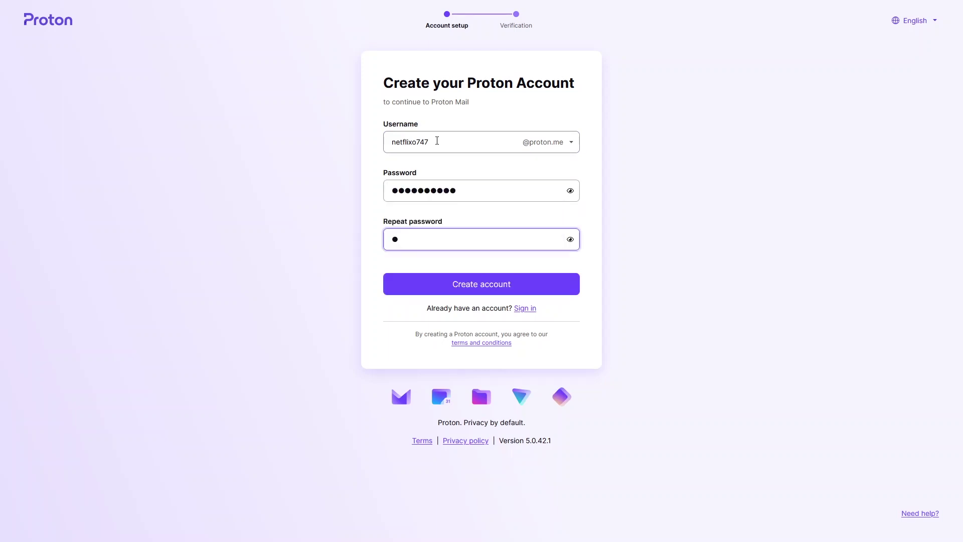
pyautogui.write('*********')
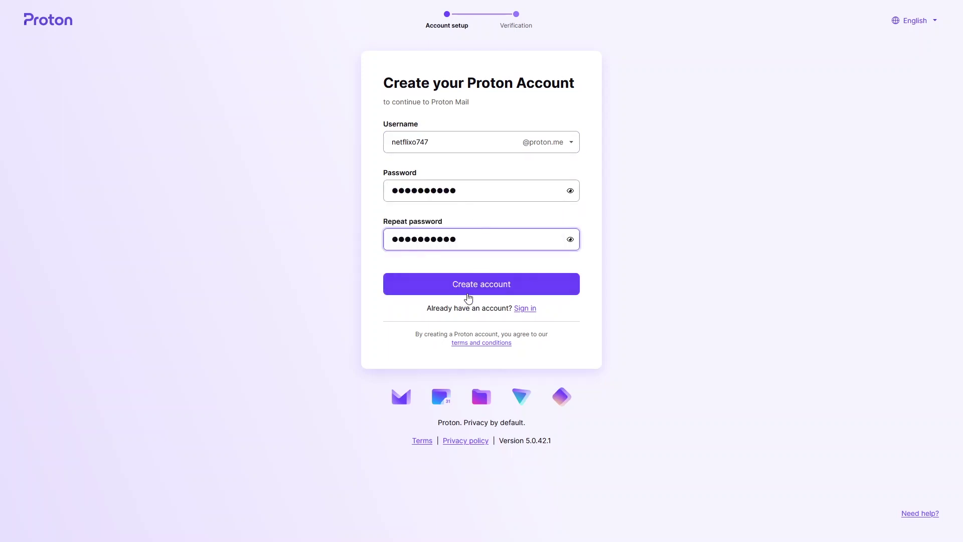
pyautogui.click(469, 288)
# Replace the username with a different one and submit the account again
pyautogui.click(454, 139)
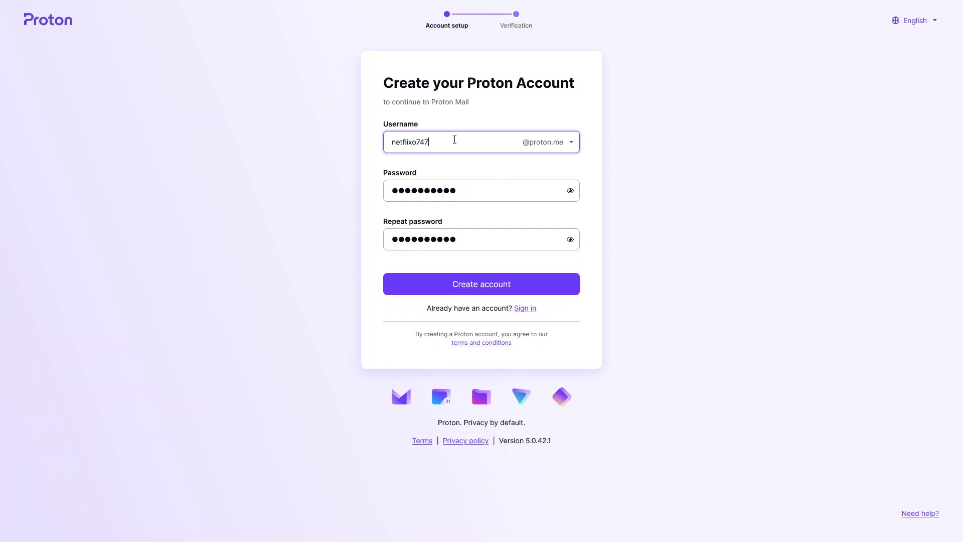
pyautogui.moveTo(447, 140); pyautogui.dragTo(362, 143)
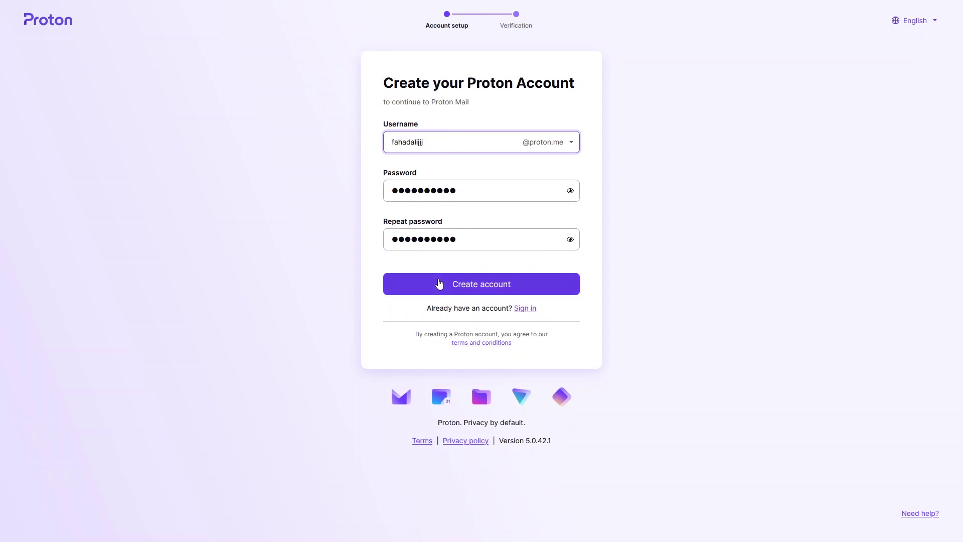
pyautogui.click(440, 282)
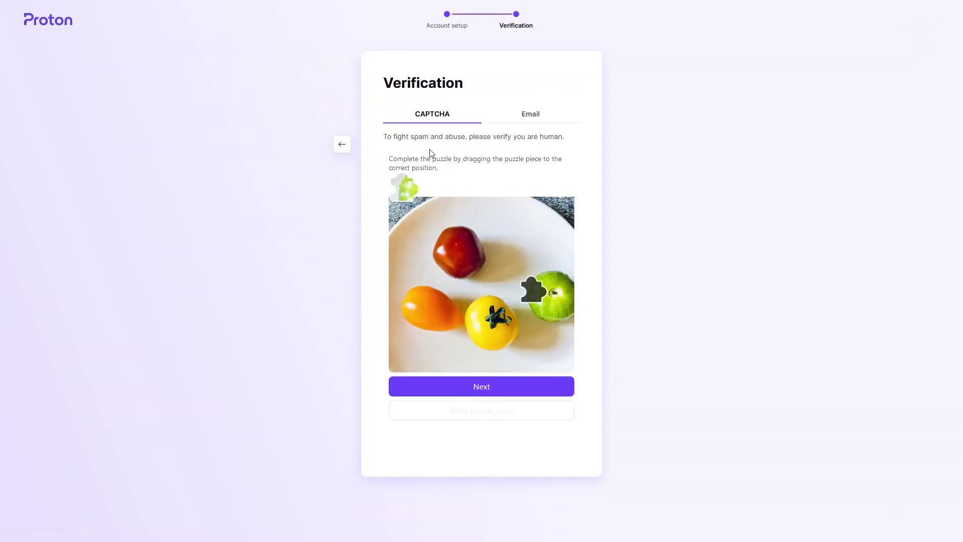
# Solve the CAPTCHA puzzle, enter the user's first name as display name, and skip recovery details
pyautogui.moveTo(402, 196); pyautogui.dragTo(530, 300)
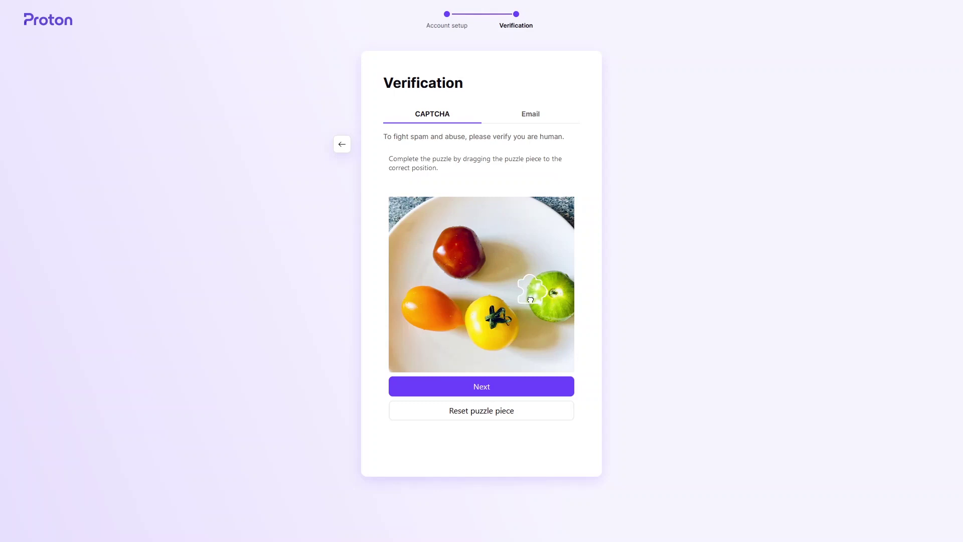
pyautogui.click(490, 391)
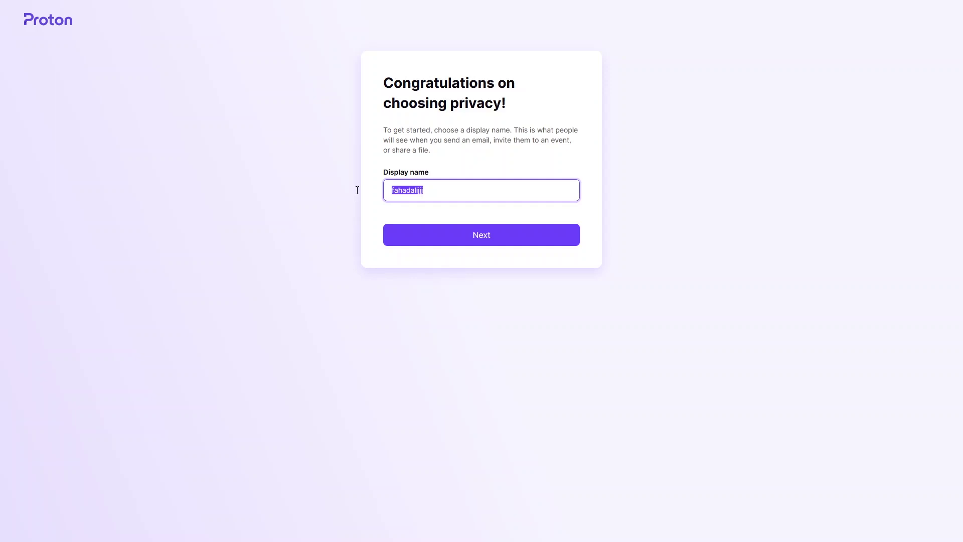
pyautogui.write('fah')
pyautogui.press('BackSpace')
pyautogui.press('BackSpace')
pyautogui.press('BackSpace')
pyautogui.write('Fahad')
pyautogui.click(462, 243)
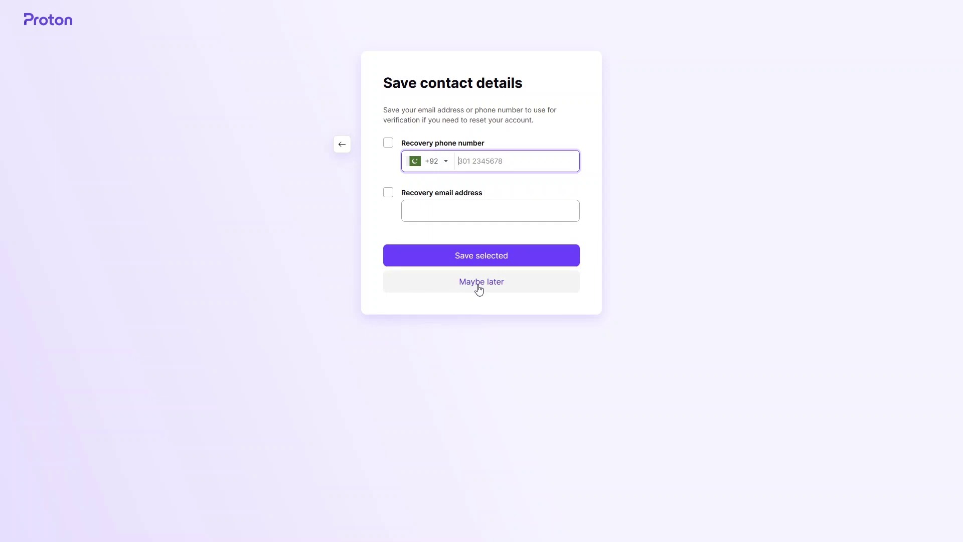
pyautogui.click(479, 286)
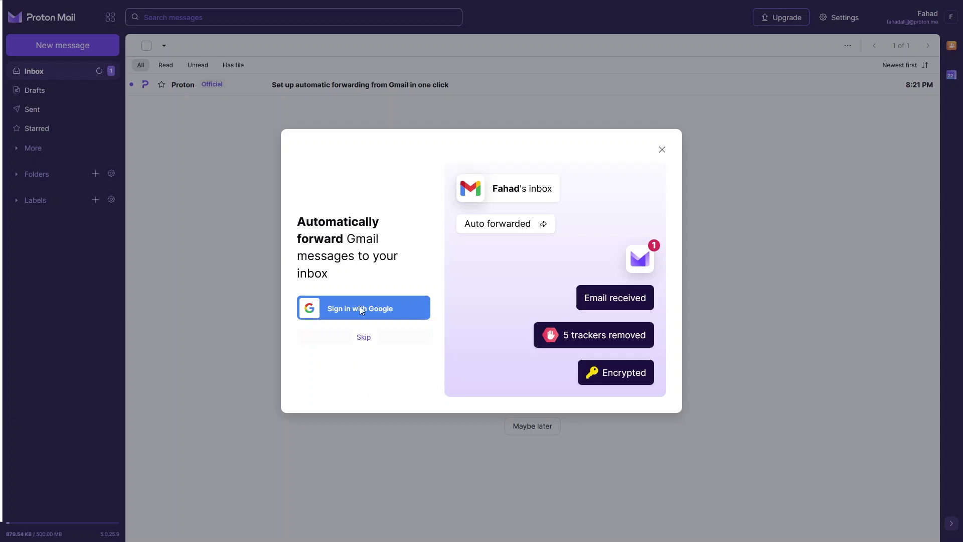
# Skip Gmail forwarding and finish the welcome tour, keeping the default theme
pyautogui.click(362, 338)
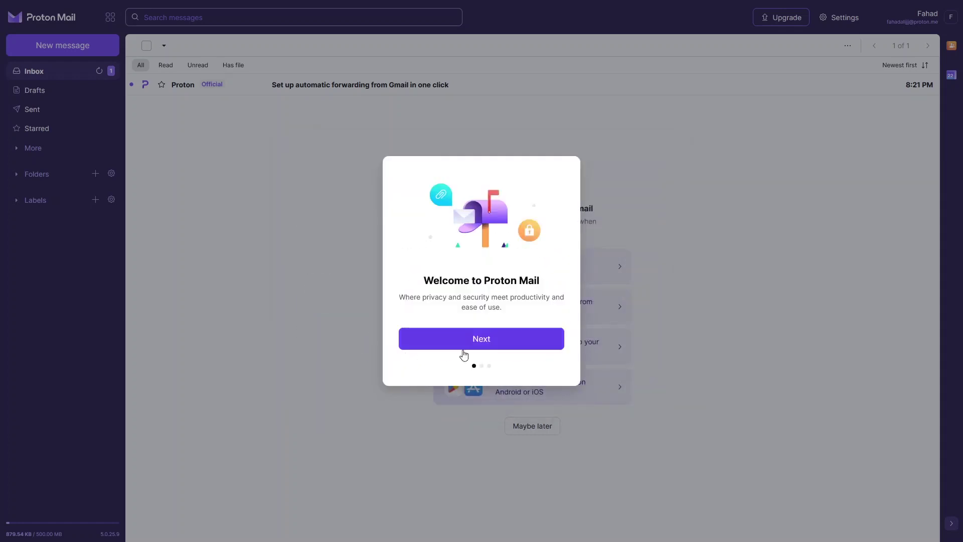
pyautogui.click(490, 342)
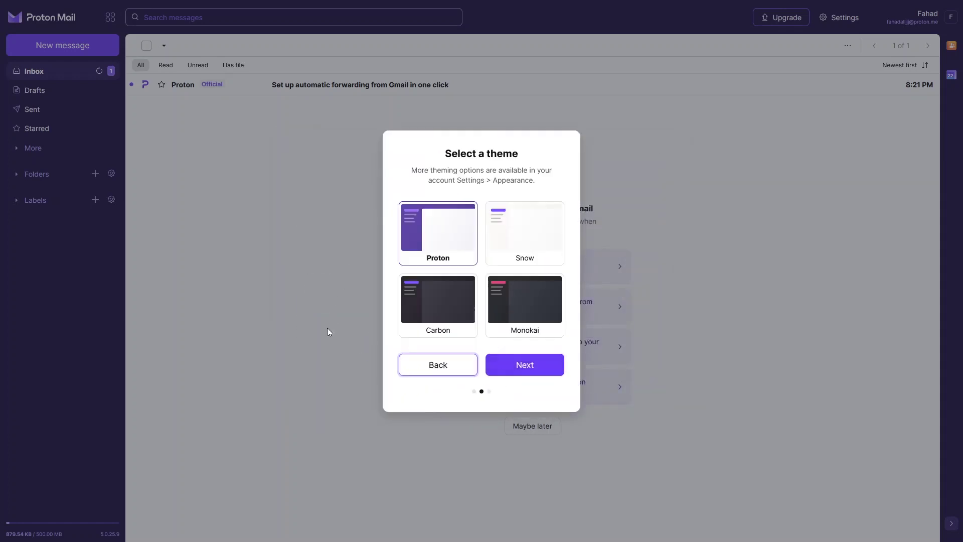
pyautogui.click(513, 359)
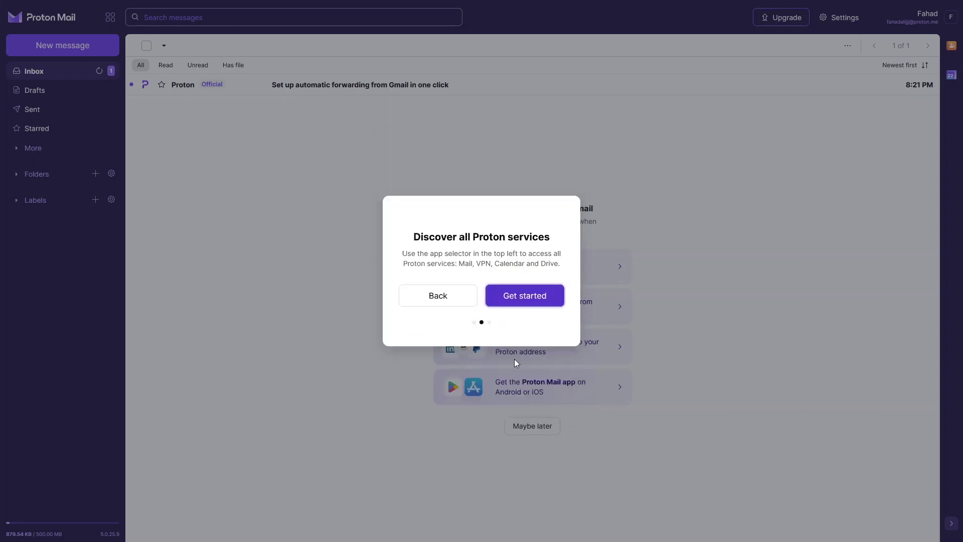
pyautogui.click(523, 338)
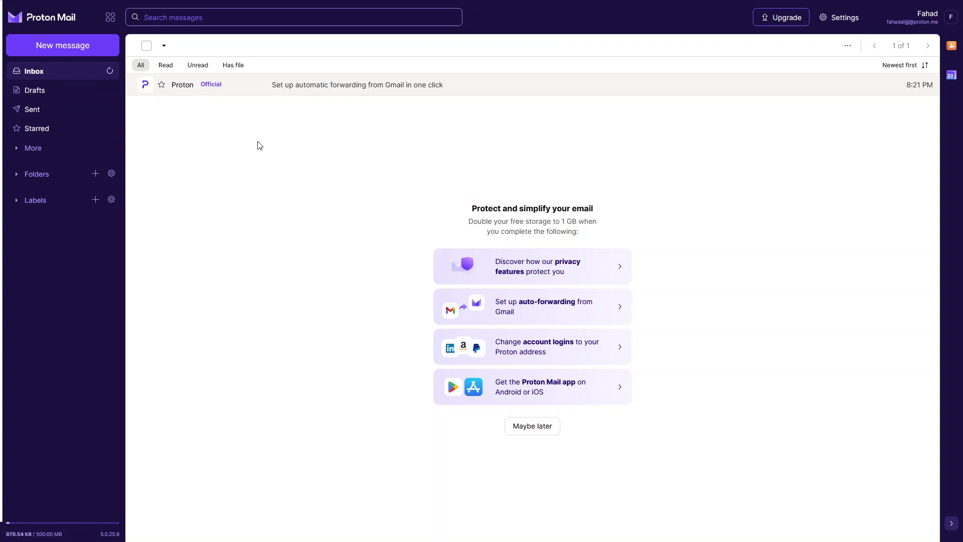
pyautogui.click(247, 90)
pyautogui.scroll(-5, 346, 205)
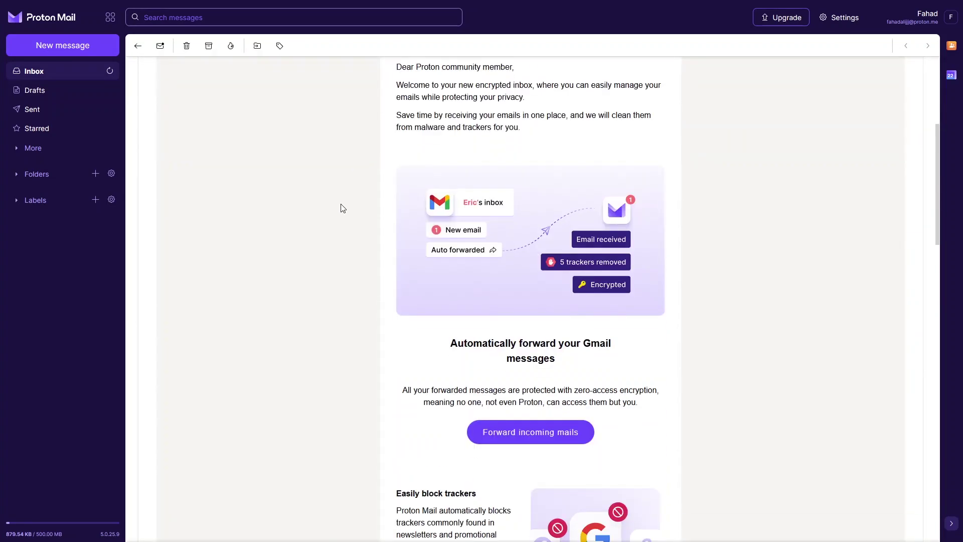
pyautogui.scroll(-10, 343, 207)
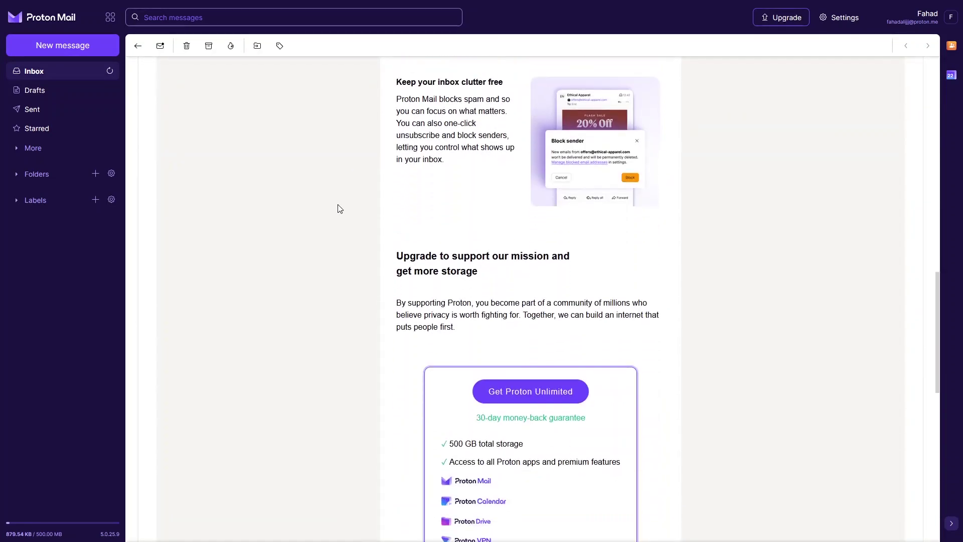
pyautogui.scroll(1, 339, 209)
pyautogui.scroll(15, 338, 208)
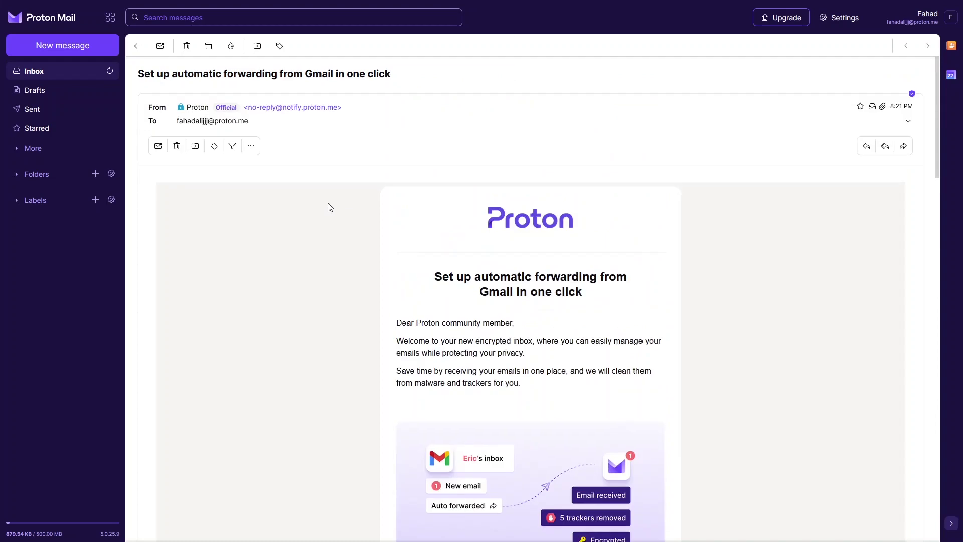
pyautogui.click(138, 47)
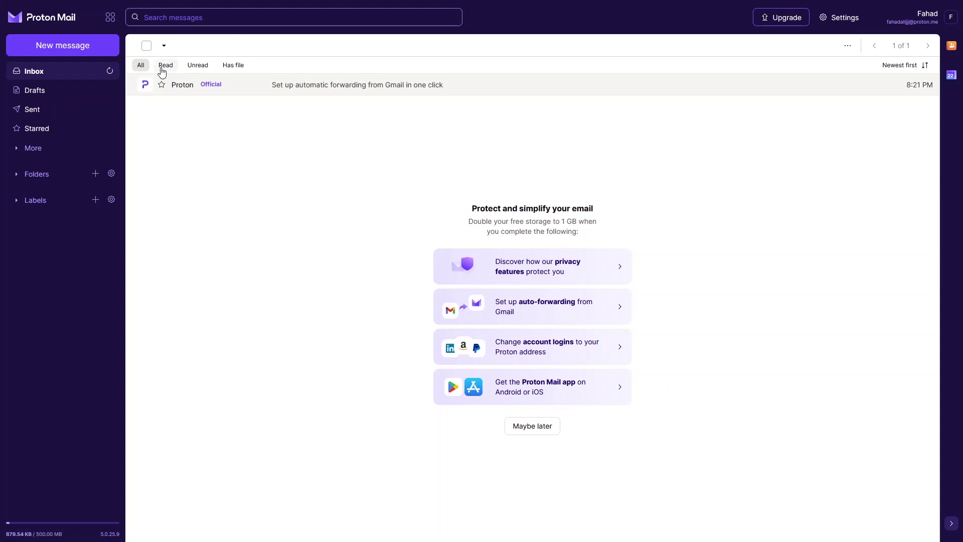
# Filter the inbox by read, unread and attachments, then show all messages again
pyautogui.click(162, 70)
pyautogui.click(193, 71)
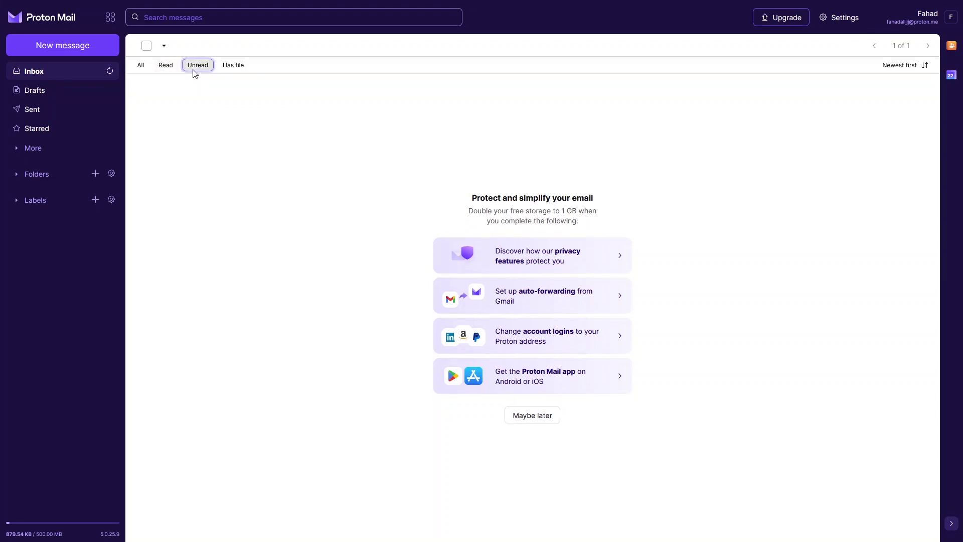
pyautogui.click(247, 73)
pyautogui.click(144, 72)
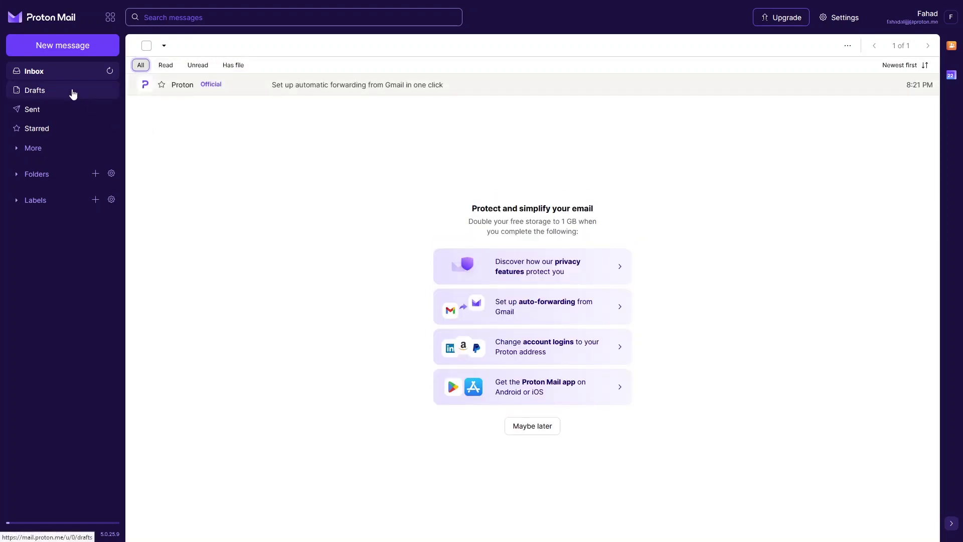
# Browse Drafts, Sent and Starred, expand More folders, return to Inbox and show Proton apps
pyautogui.click(73, 94)
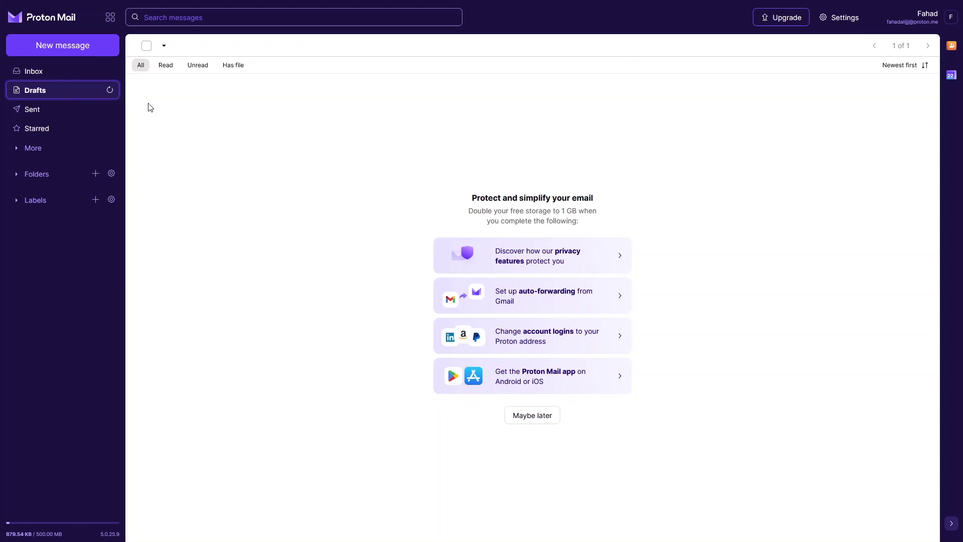
pyautogui.click(73, 115)
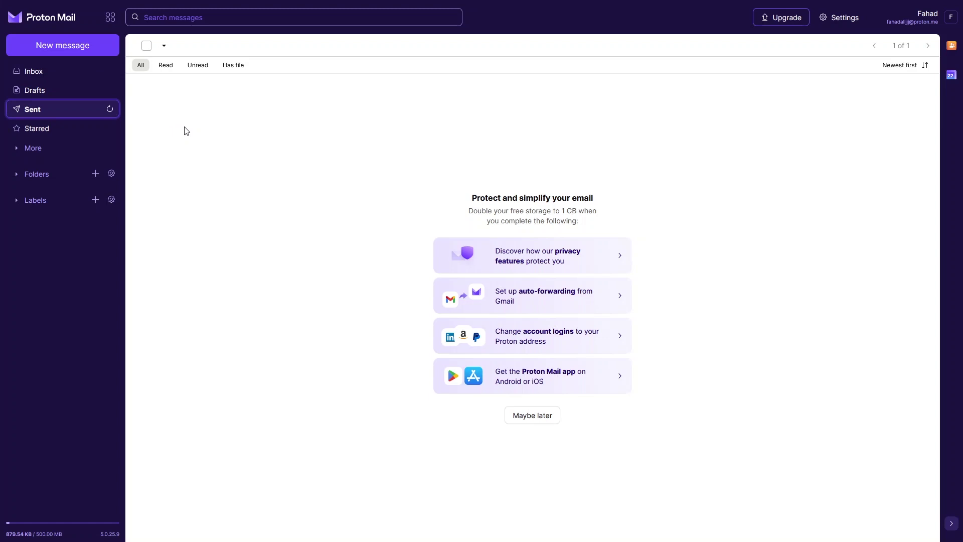
pyautogui.click(58, 130)
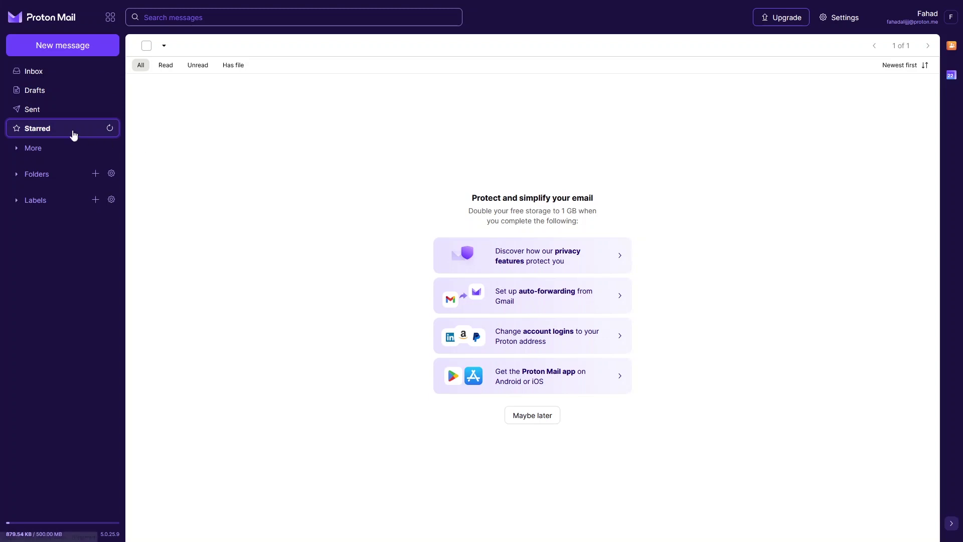
pyautogui.click(22, 149)
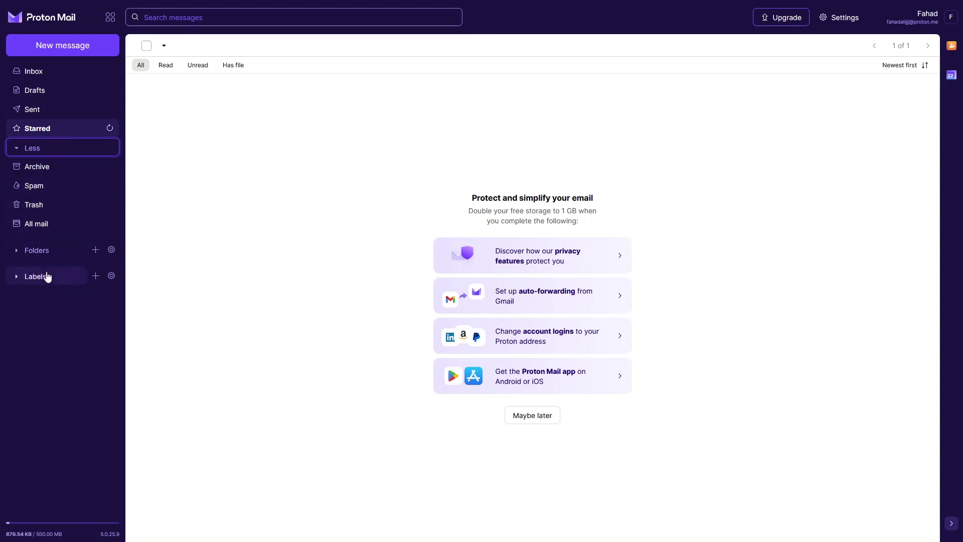
pyautogui.click(60, 71)
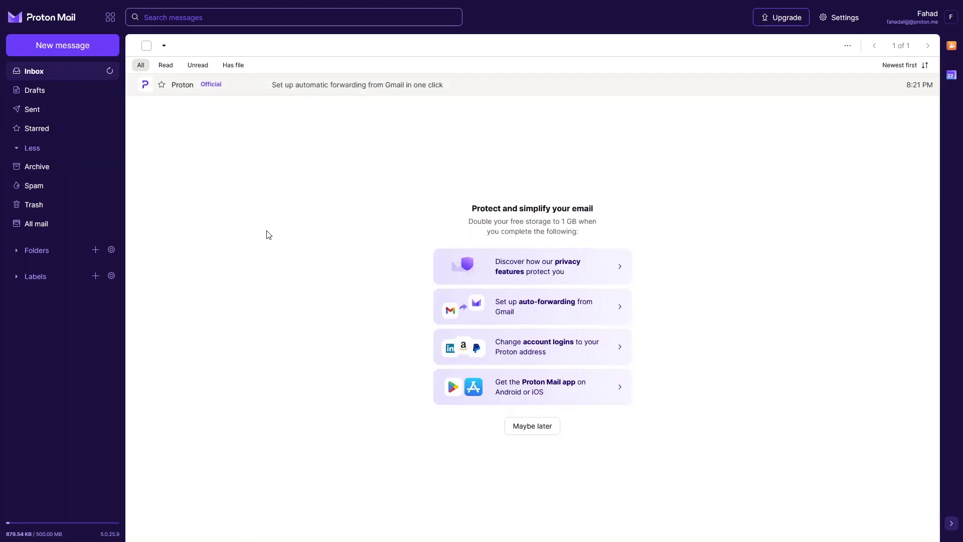
pyautogui.click(108, 28)
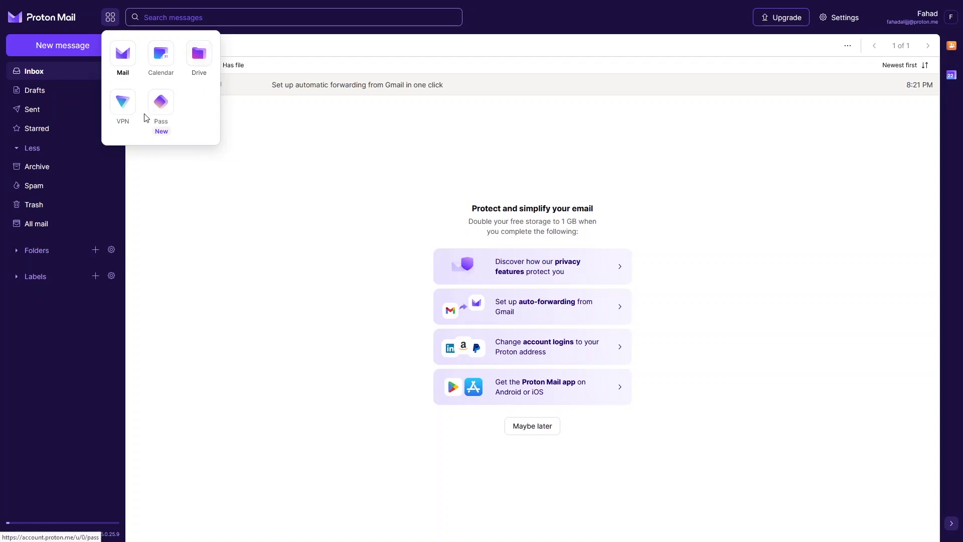
# Close the apps list and search options, then open the full account settings Dashboard
pyautogui.click(271, 125)
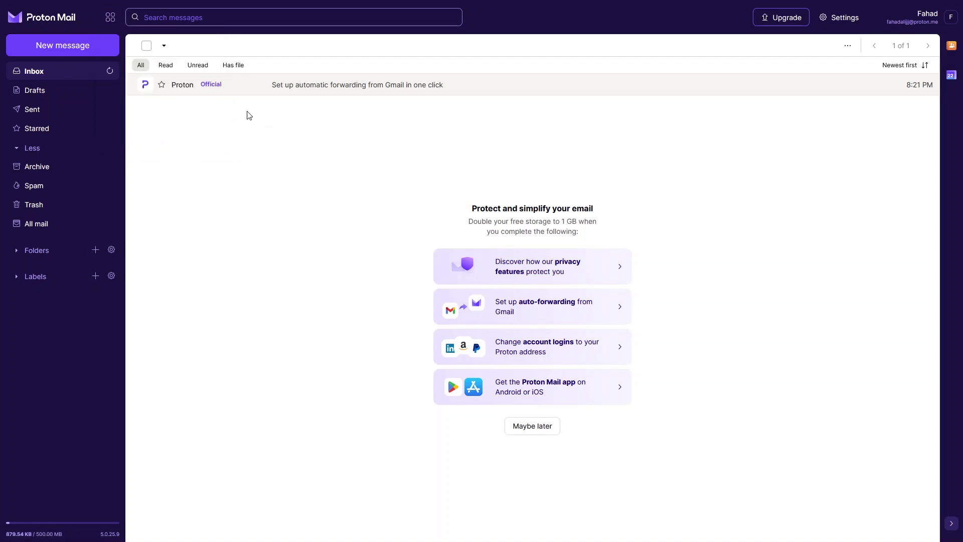
pyautogui.click(244, 18)
pyautogui.click(303, 208)
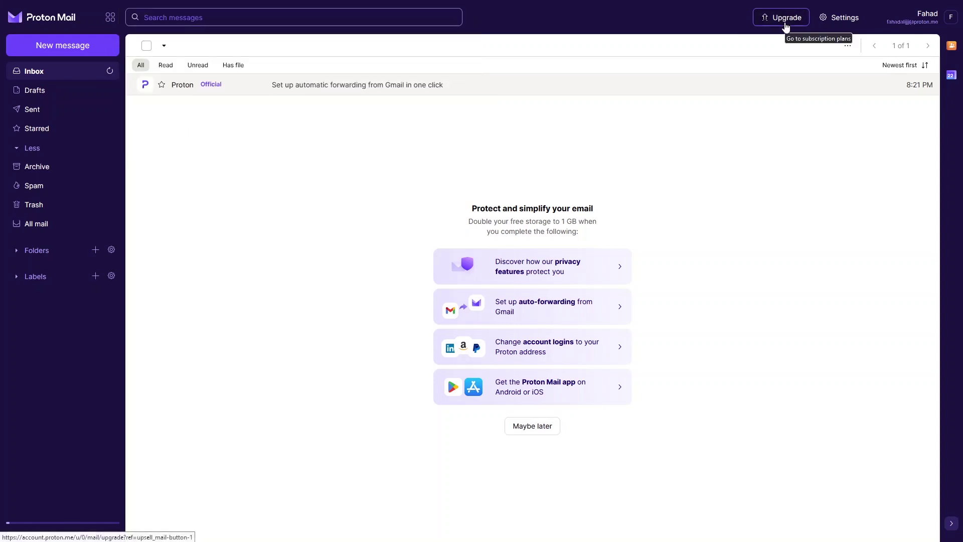
pyautogui.click(830, 26)
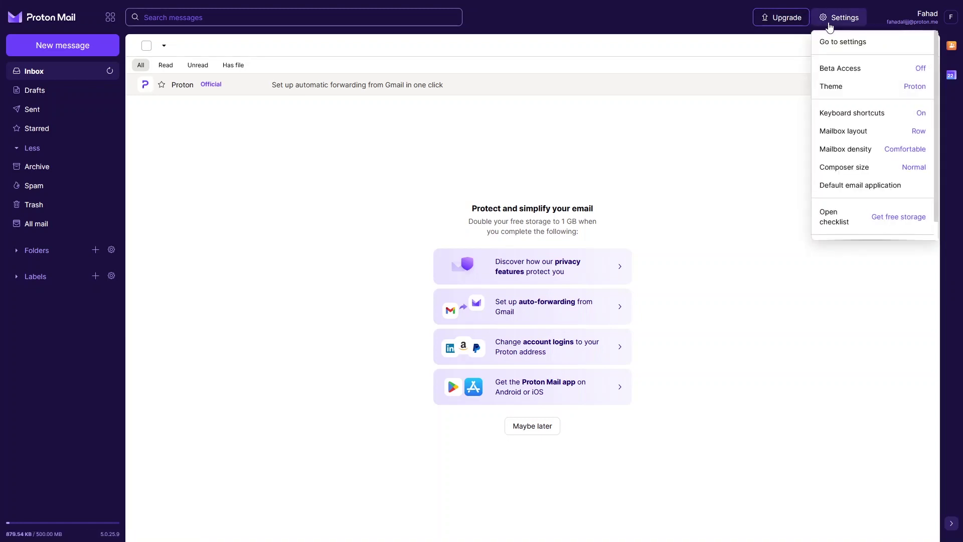
pyautogui.click(842, 48)
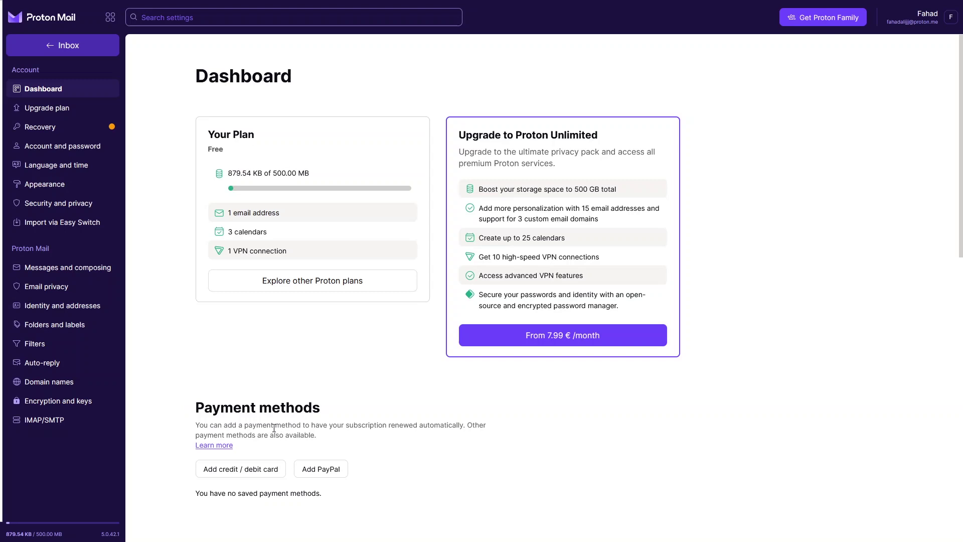
# View the Upgrade plan page, then open the Recovery settings
pyautogui.click(66, 118)
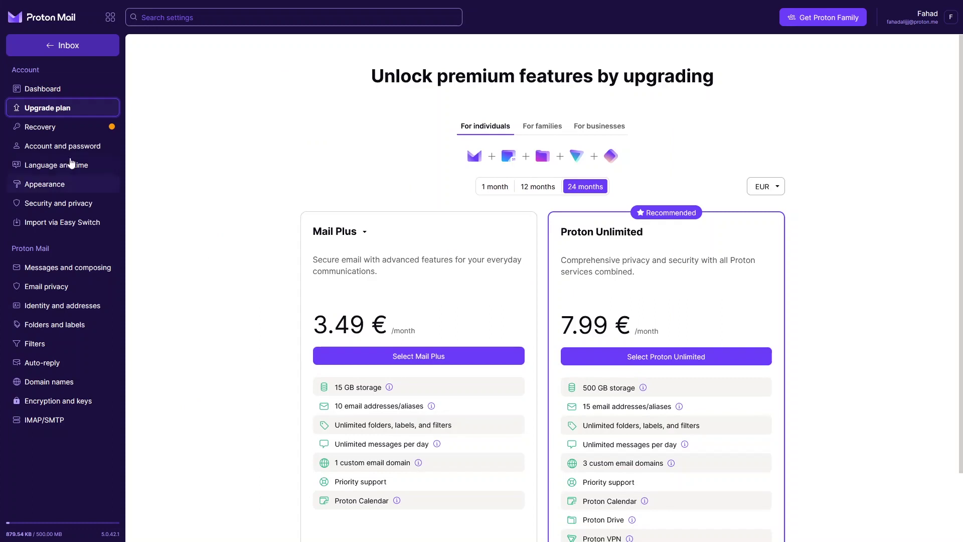
pyautogui.click(30, 131)
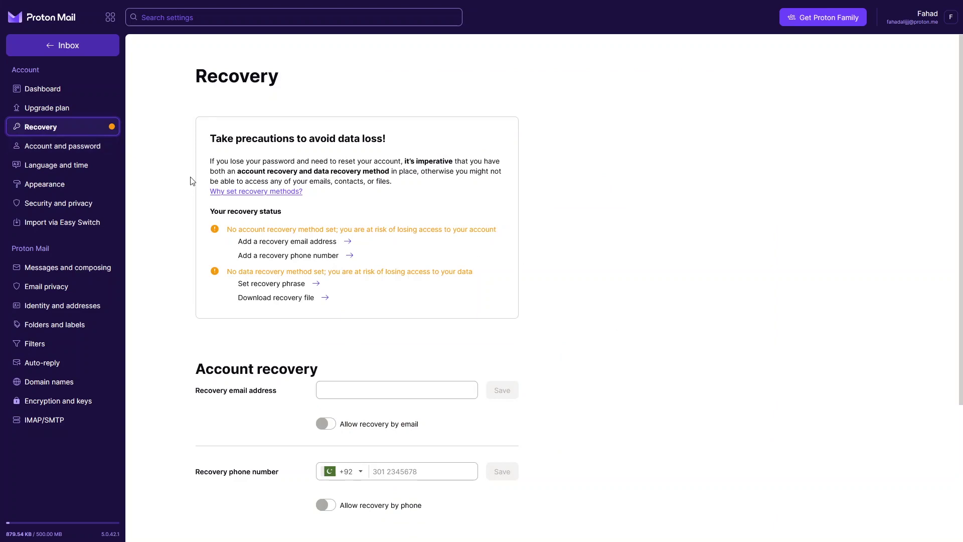
pyautogui.scroll(-4, 190, 166)
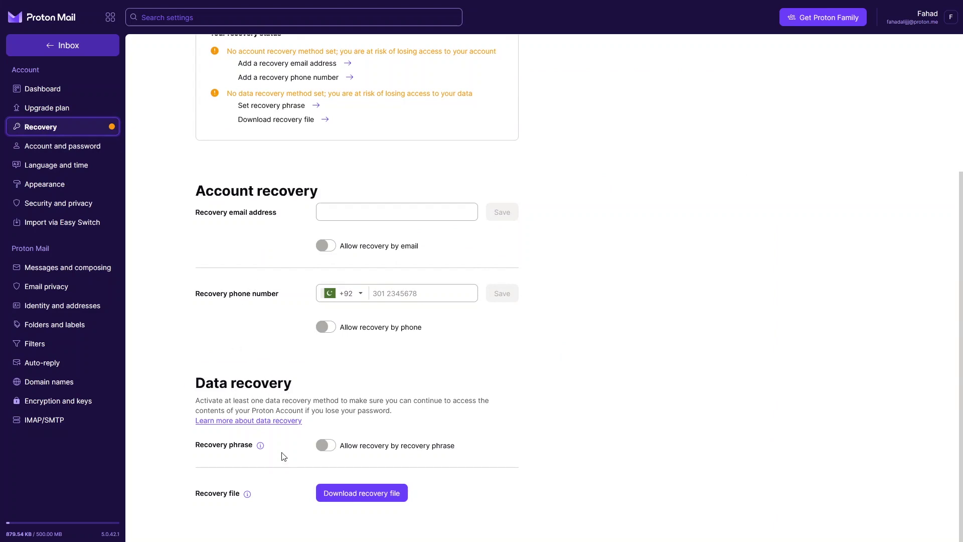
# Go through Account and password, Language and time, then the Appearance settings
pyautogui.moveTo(232, 445)
pyautogui.click(83, 154)
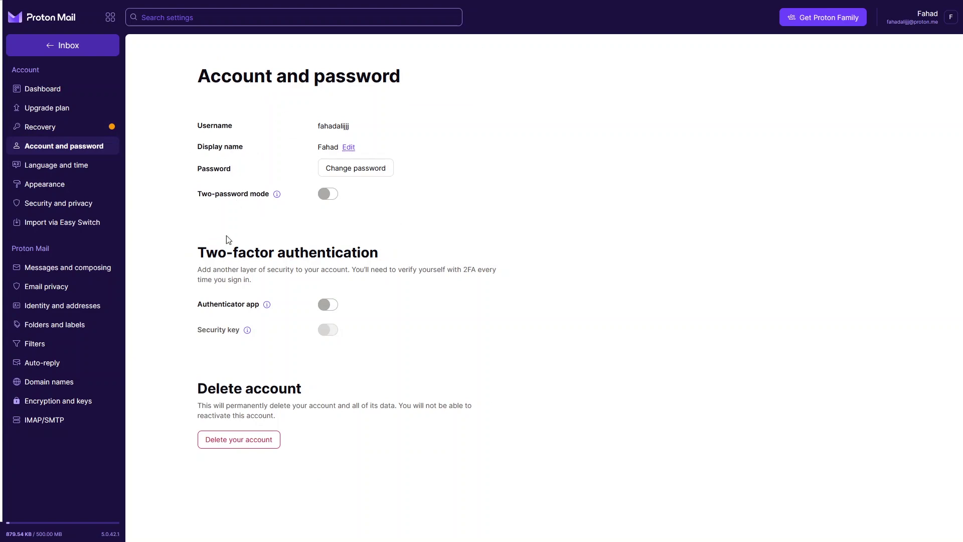
pyautogui.moveTo(198, 254); pyautogui.dragTo(378, 266)
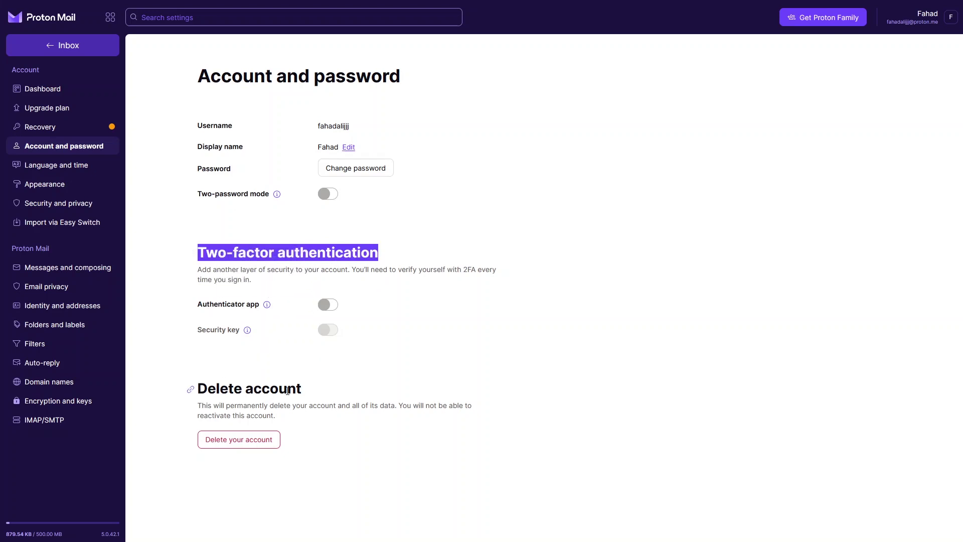
pyautogui.click(63, 172)
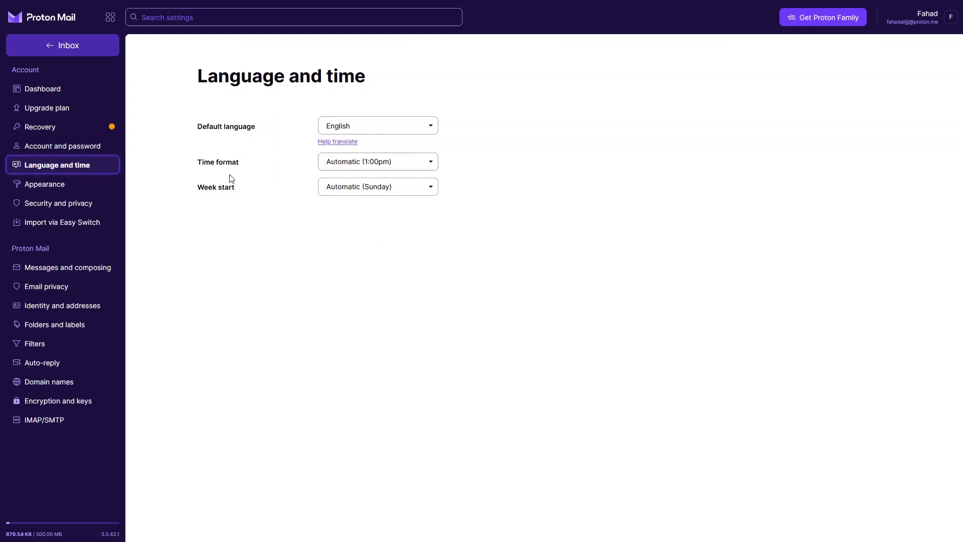
pyautogui.click(67, 188)
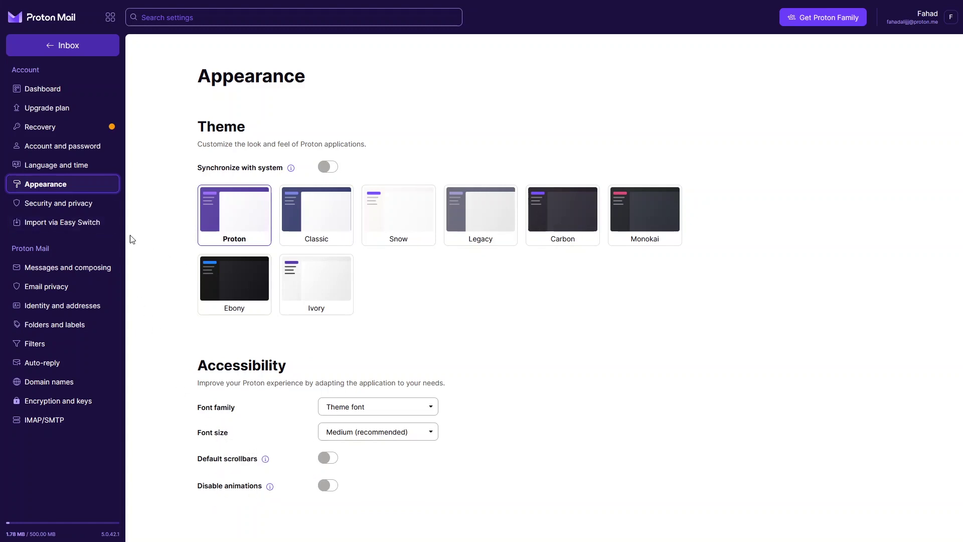
# Scroll through Security and privacy settings, then open Import via Easy Switch
pyautogui.click(79, 204)
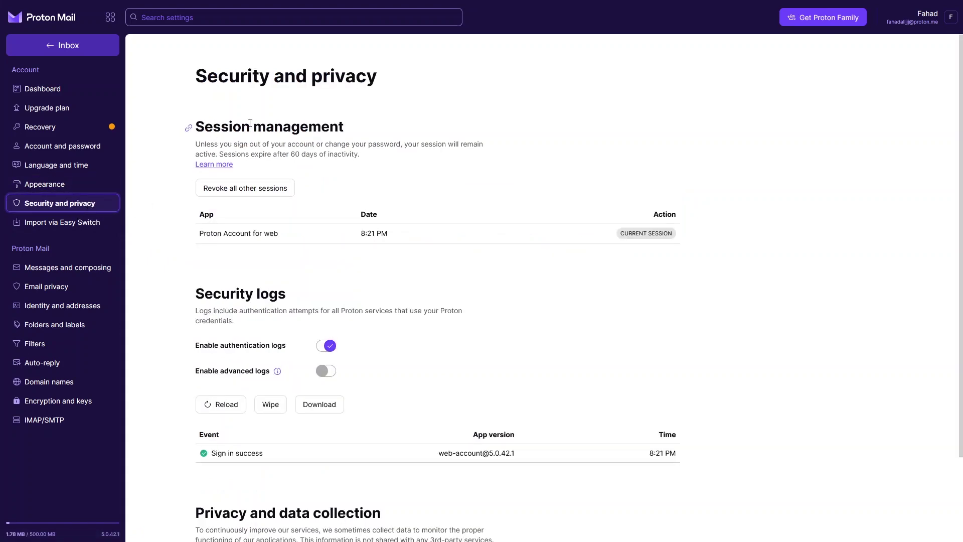
pyautogui.scroll(-2, 225, 267)
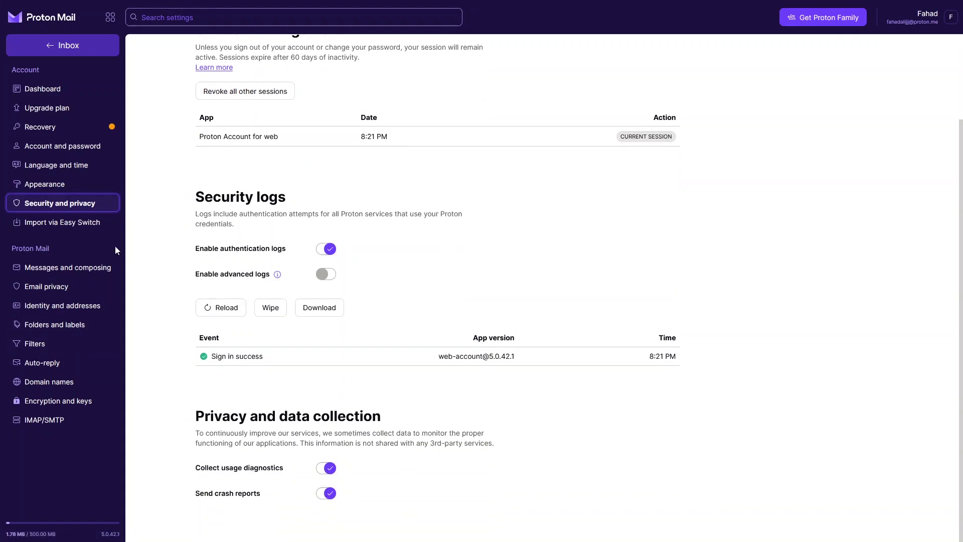
pyautogui.click(89, 224)
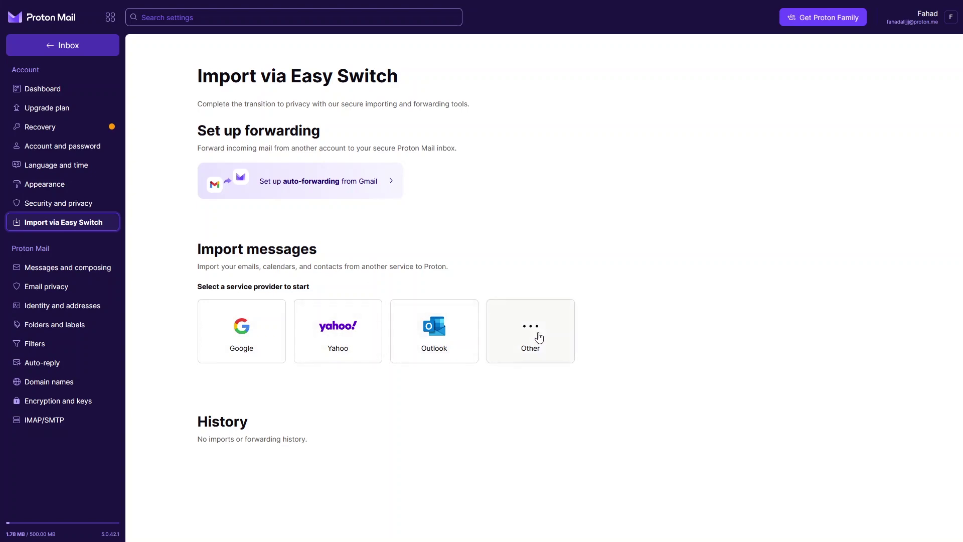
# Browse the Messages and composing, Email privacy, Identity and addresses, and Folders and labels settings pages
pyautogui.click(89, 275)
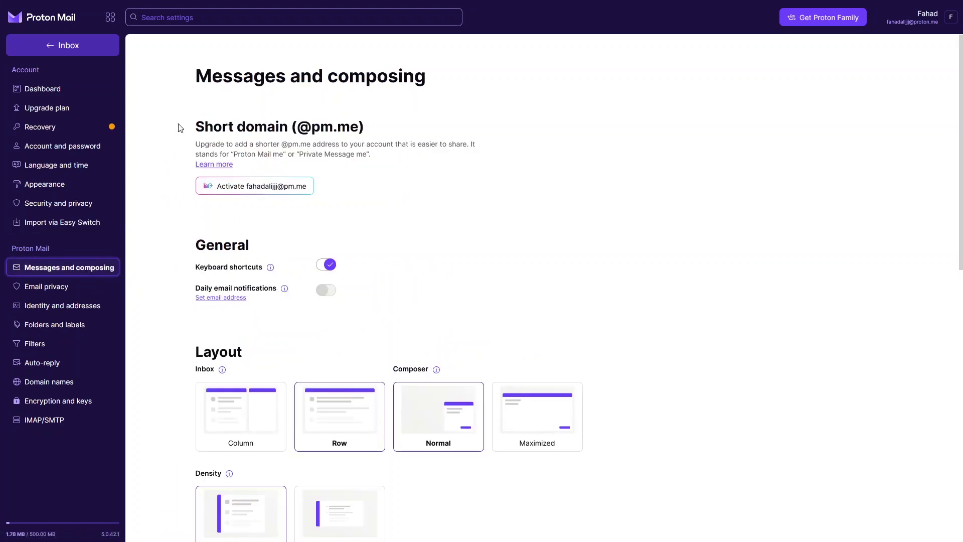
pyautogui.scroll(-3, 204, 236)
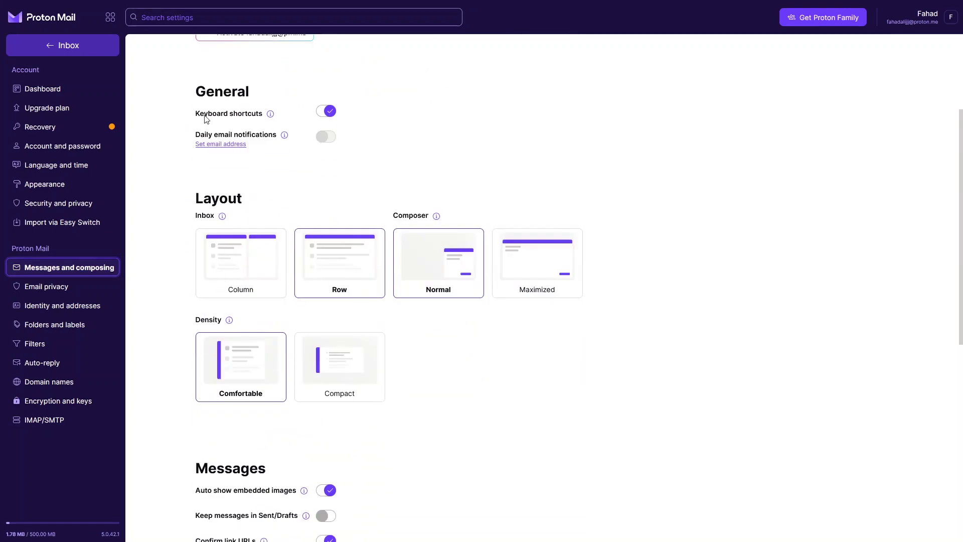
pyautogui.scroll(-2, 226, 334)
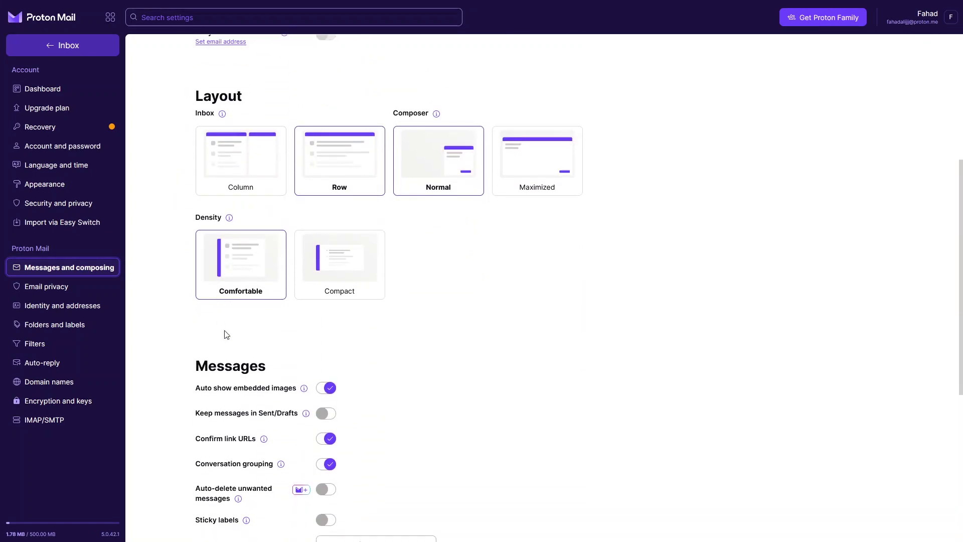
pyautogui.scroll(-5, 243, 376)
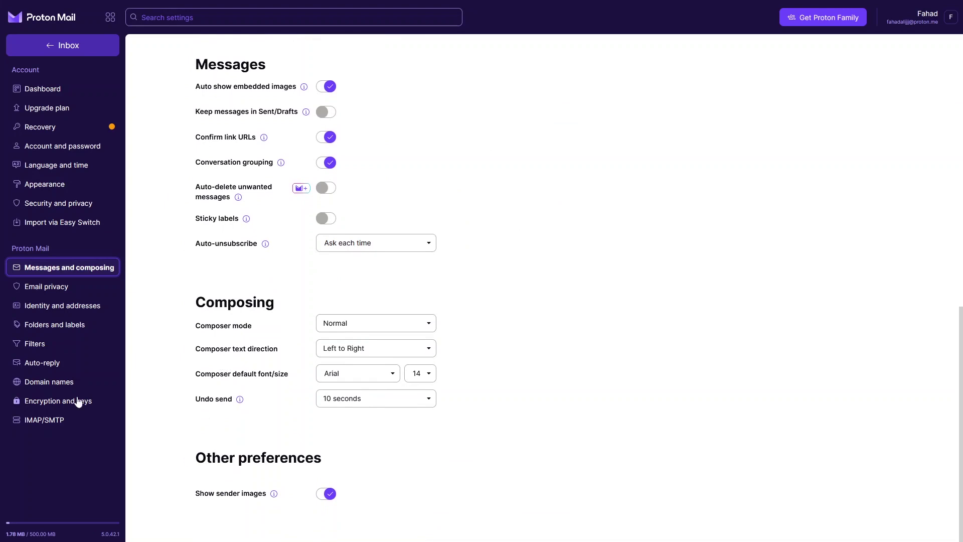
pyautogui.click(34, 292)
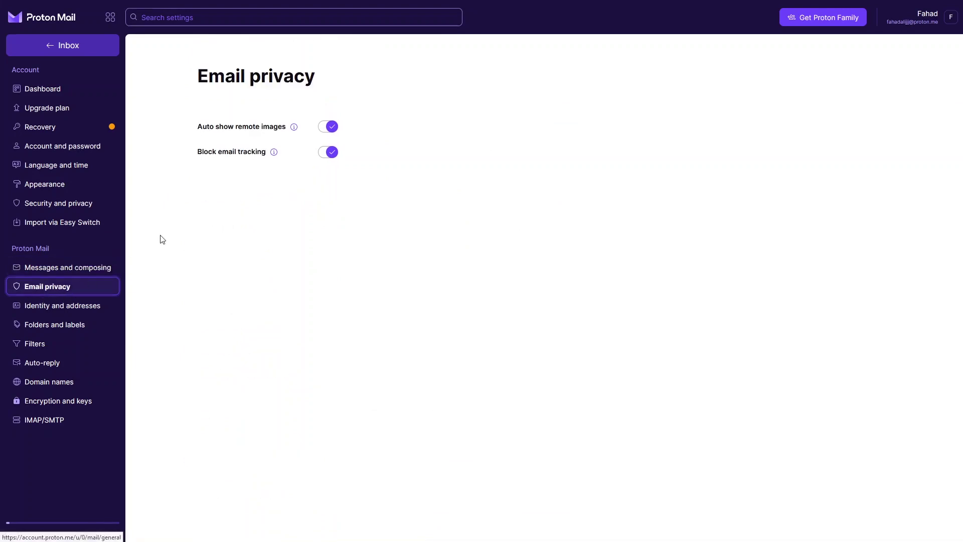
pyautogui.click(42, 309)
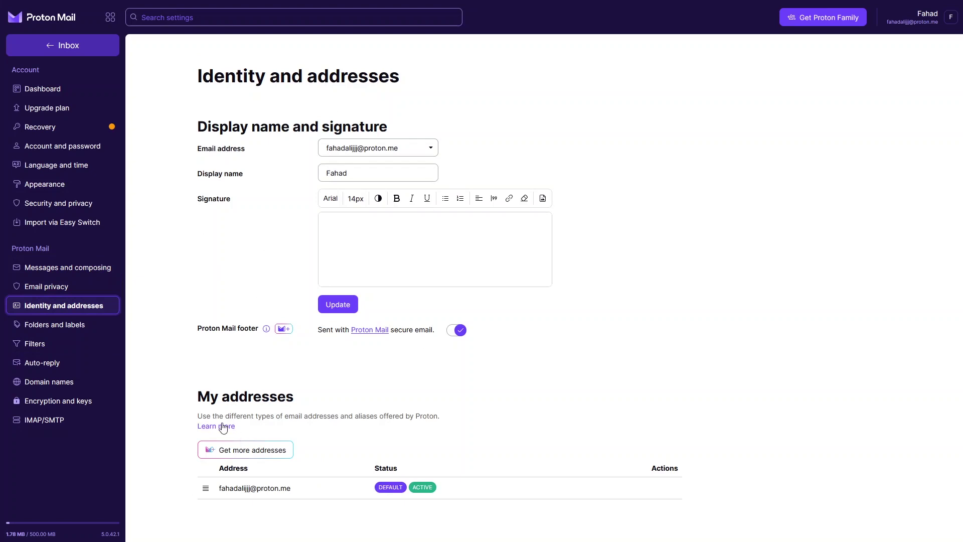
pyautogui.click(46, 334)
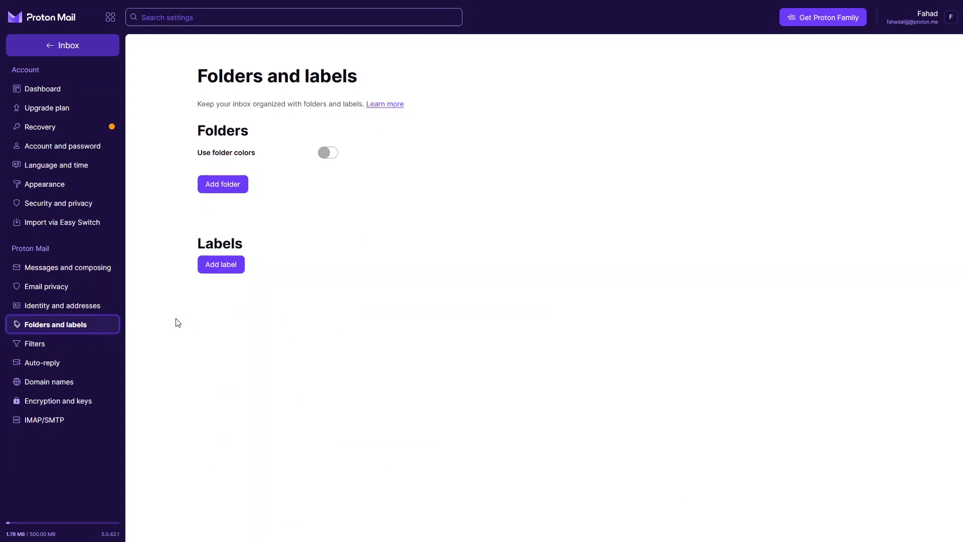
# Step through the Filters, Auto-reply, Domain names, Encryption and keys, and IMAP/SMTP settings, then return to the inbox
pyautogui.click(36, 346)
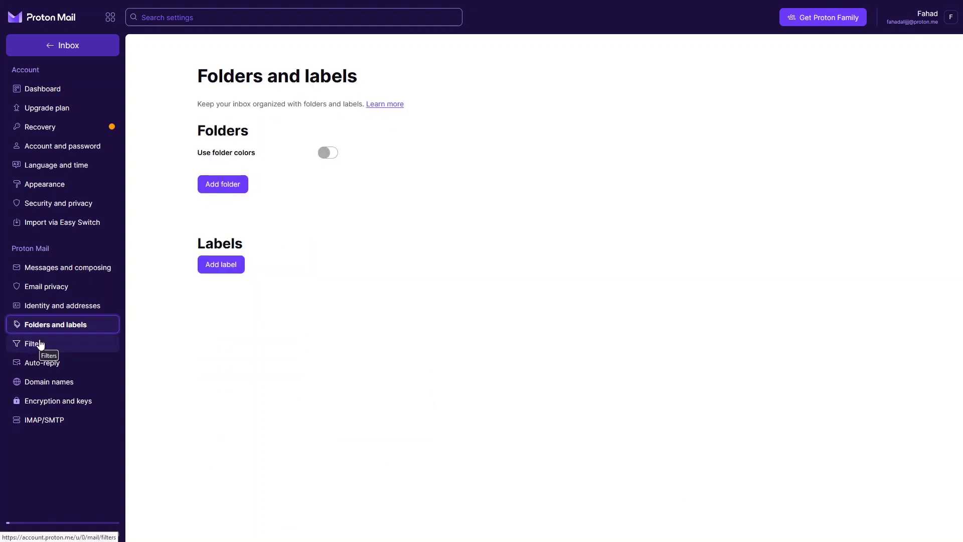
pyautogui.click(41, 345)
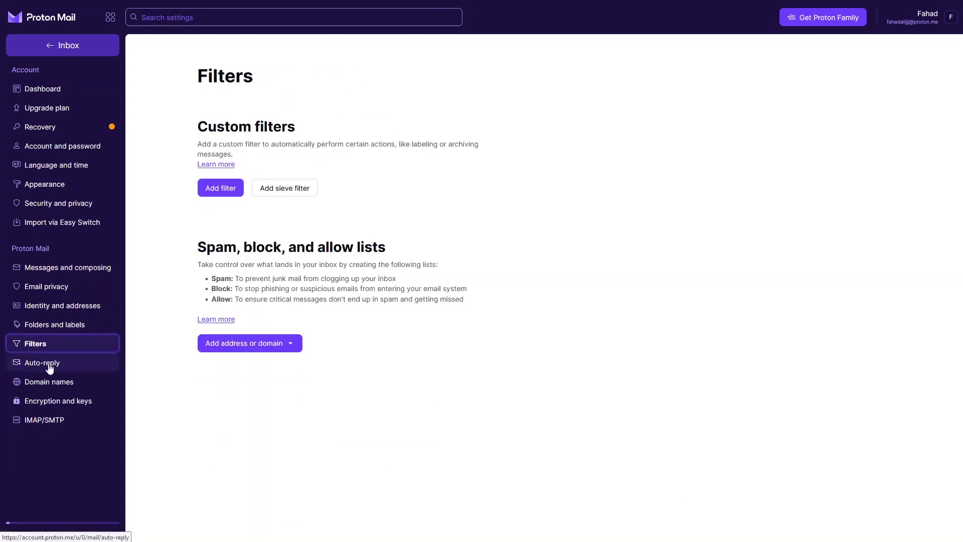
pyautogui.click(48, 369)
pyautogui.click(51, 385)
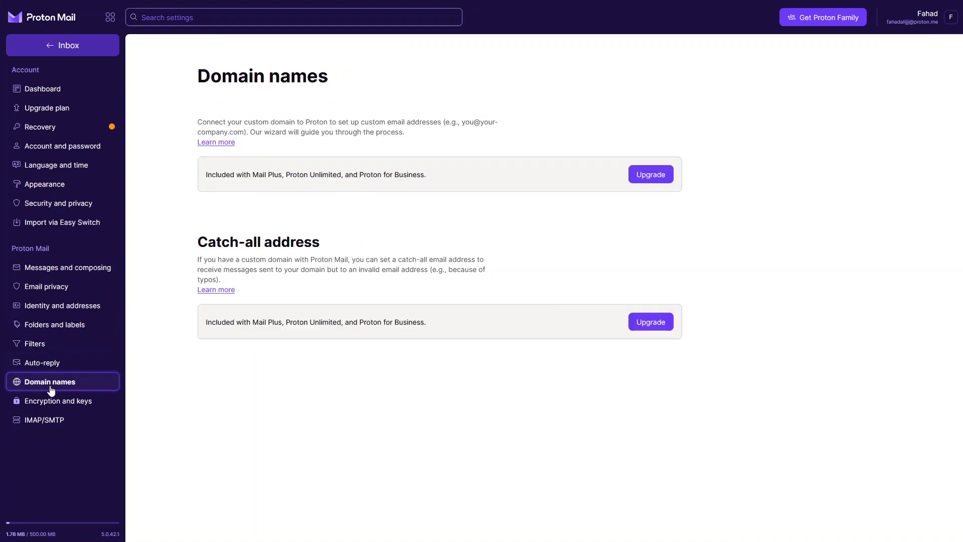
pyautogui.click(53, 404)
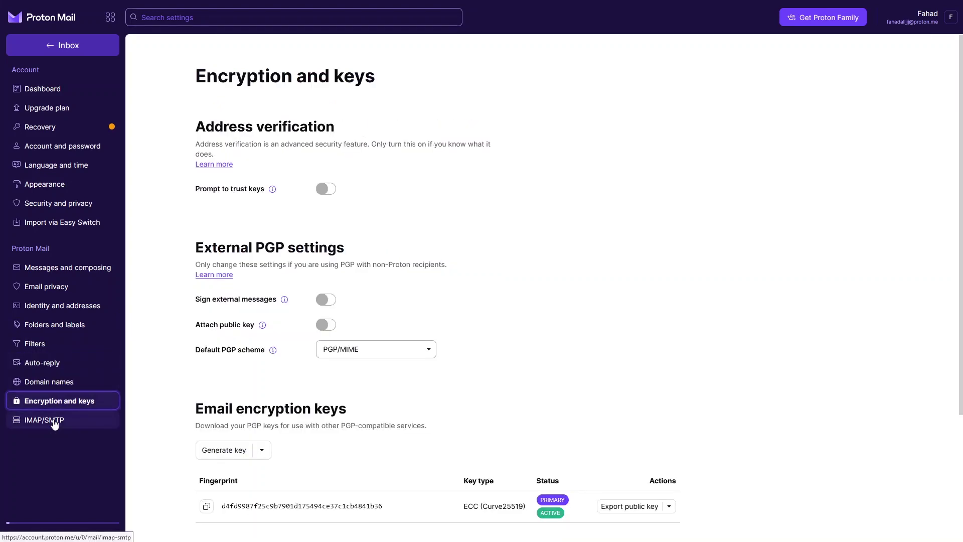
pyautogui.click(55, 423)
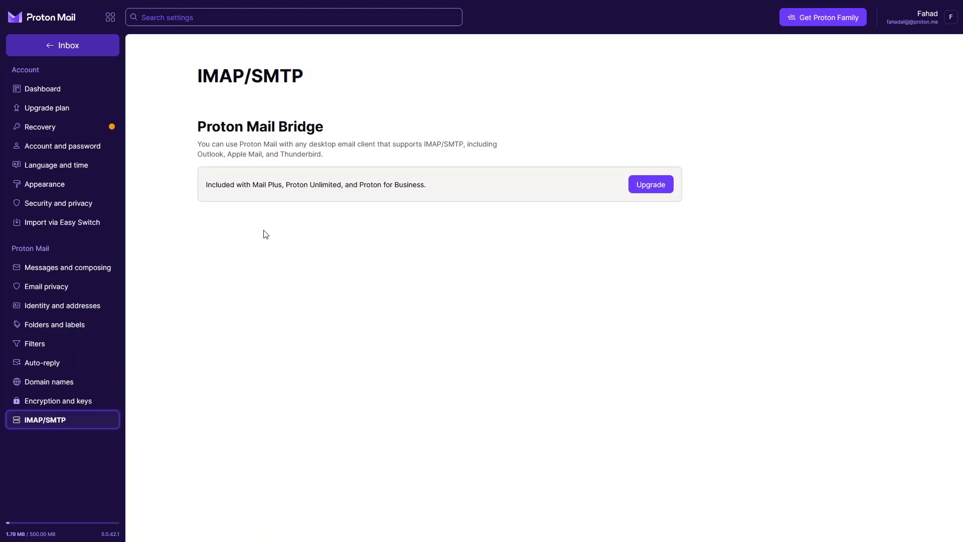
pyautogui.click(59, 53)
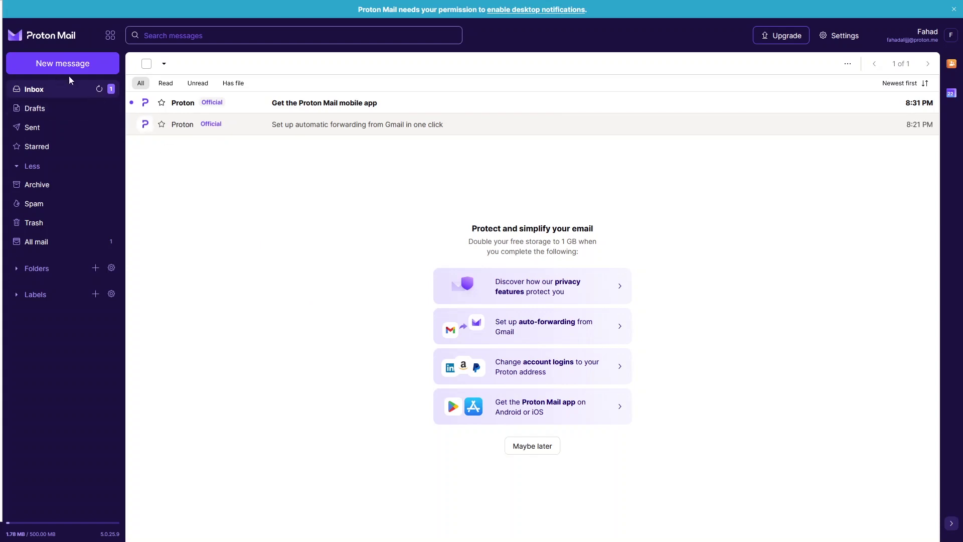
# Start a new message with the subject 'Testing message'
pyautogui.click(48, 68)
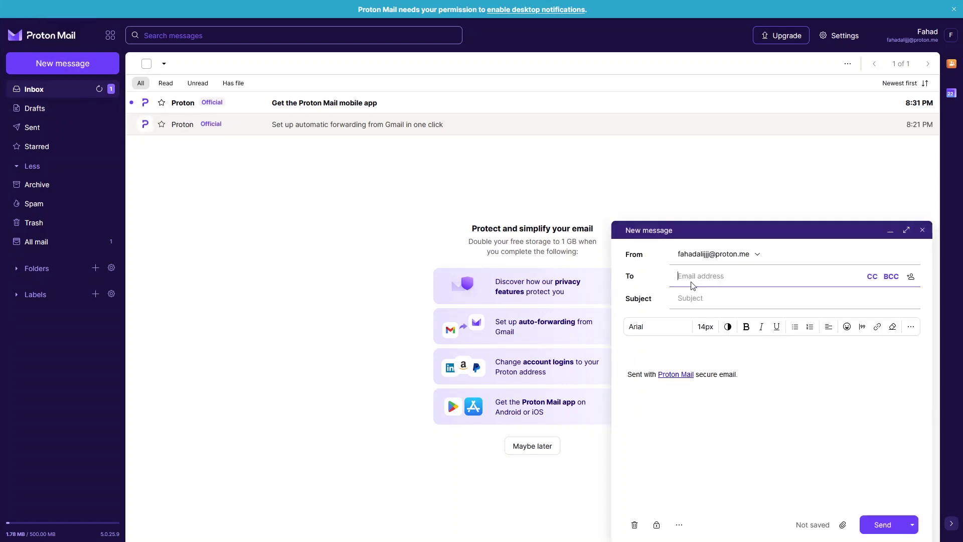
pyautogui.click(699, 298)
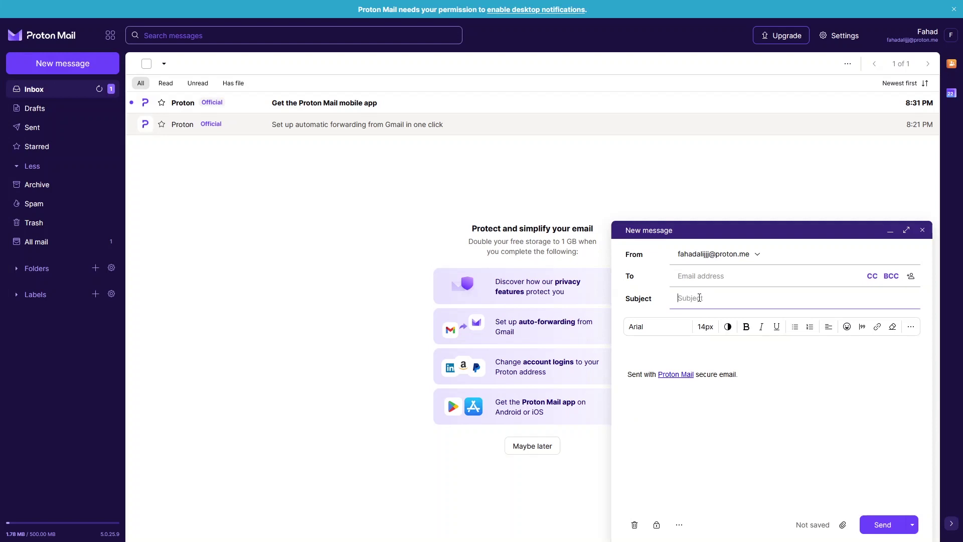
pyautogui.write('Testing message')
# Write the body: a 'Hi,' greeting followed by a line of sample text about using Proton Mail
pyautogui.click(706, 353)
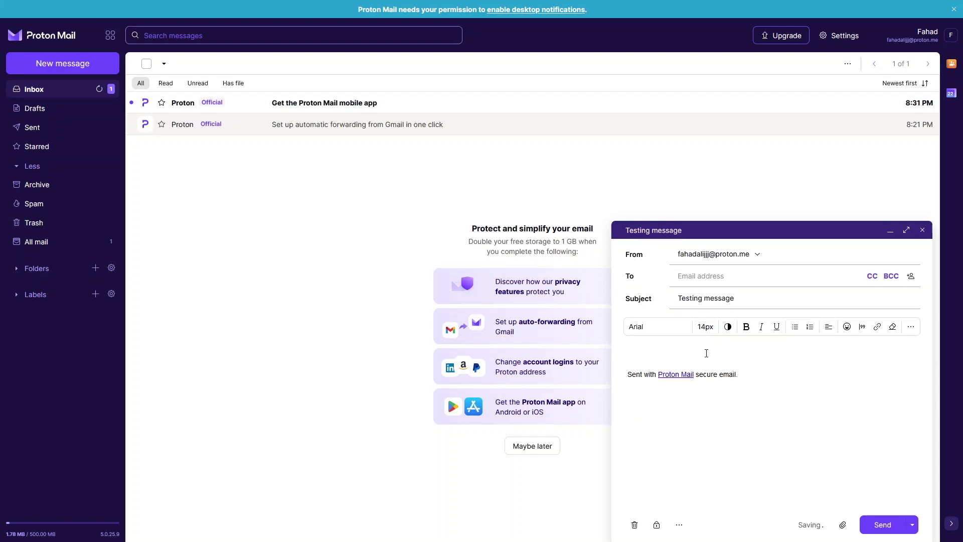
pyautogui.write('Gu')
pyautogui.press('BackSpace')
pyautogui.press('BackSpace')
pyautogui.write('Hi,')
pyautogui.press('Return')
pyautogui.press('Return')
pyautogui.write('This is sample mess')
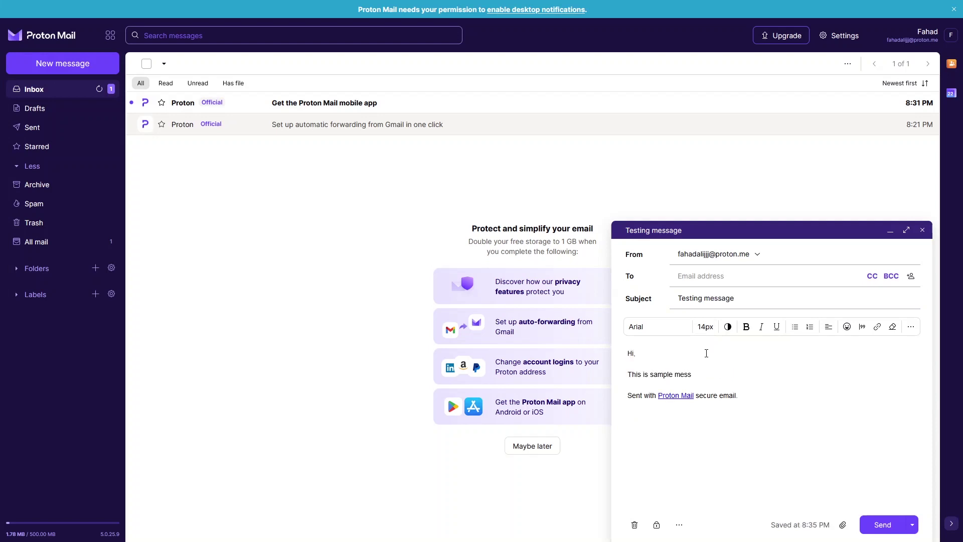
pyautogui.write('age from me us')
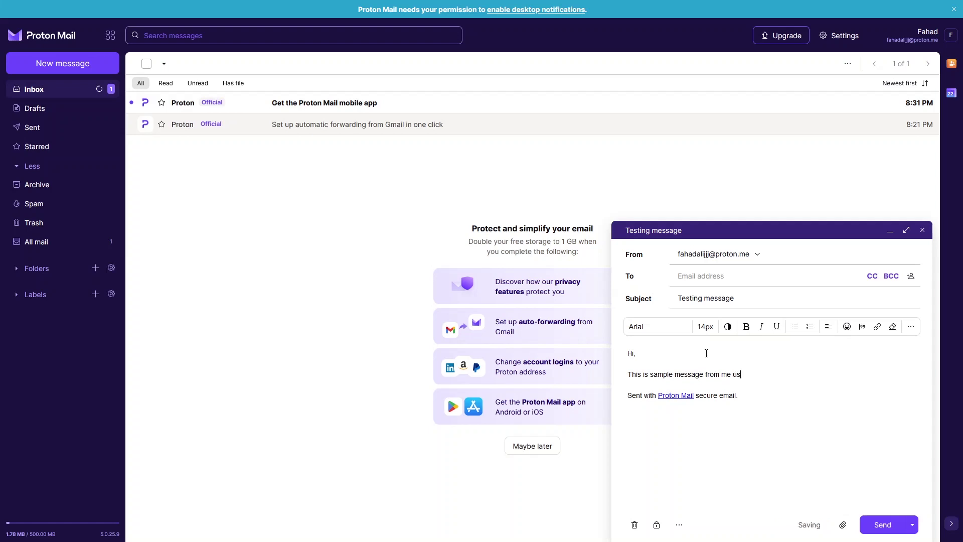
pyautogui.write('ing Pronton Mail')
# Address the draft to the recipient's Gmail address
pyautogui.click(712, 277)
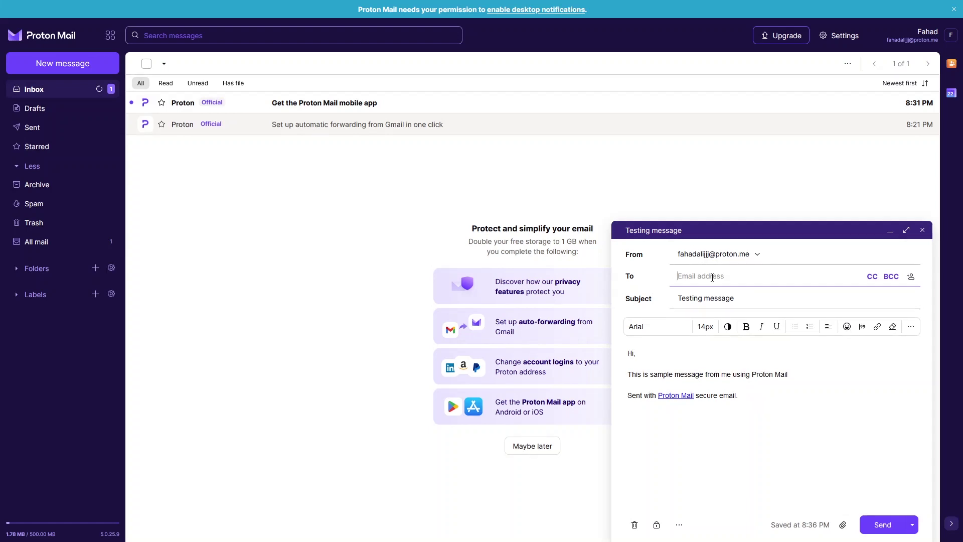
pyautogui.click(682, 356)
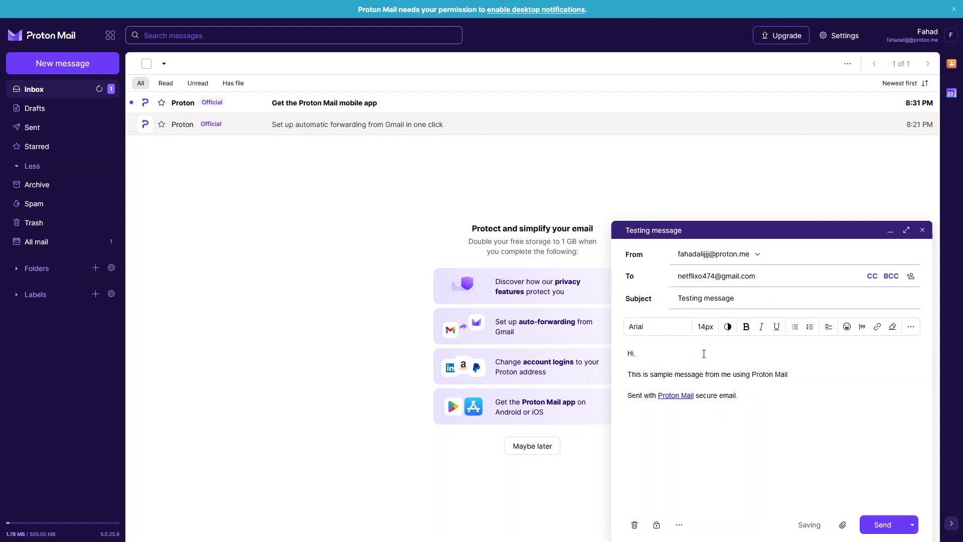
# Make the 'Hi,' greeting 24px and bold
pyautogui.doubleClick(630, 353)
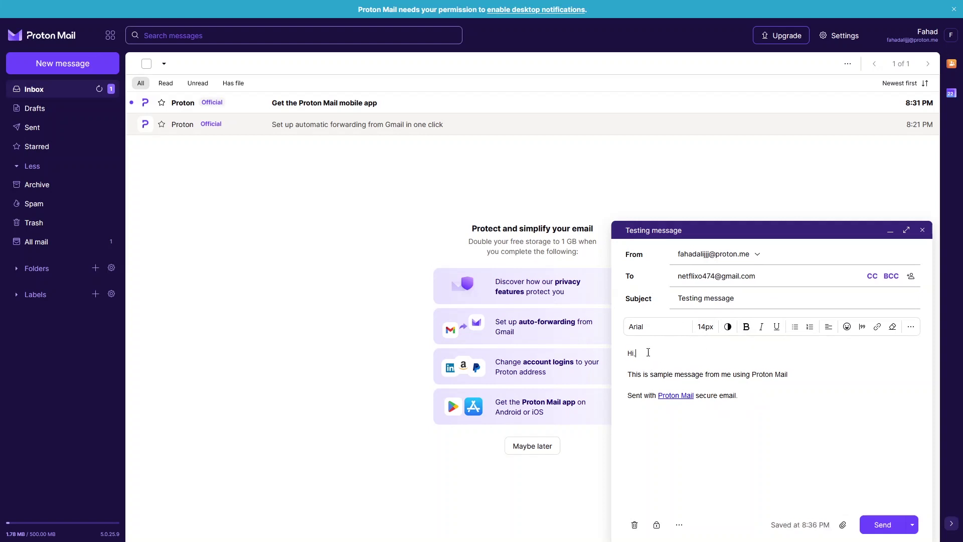
pyautogui.click(711, 332)
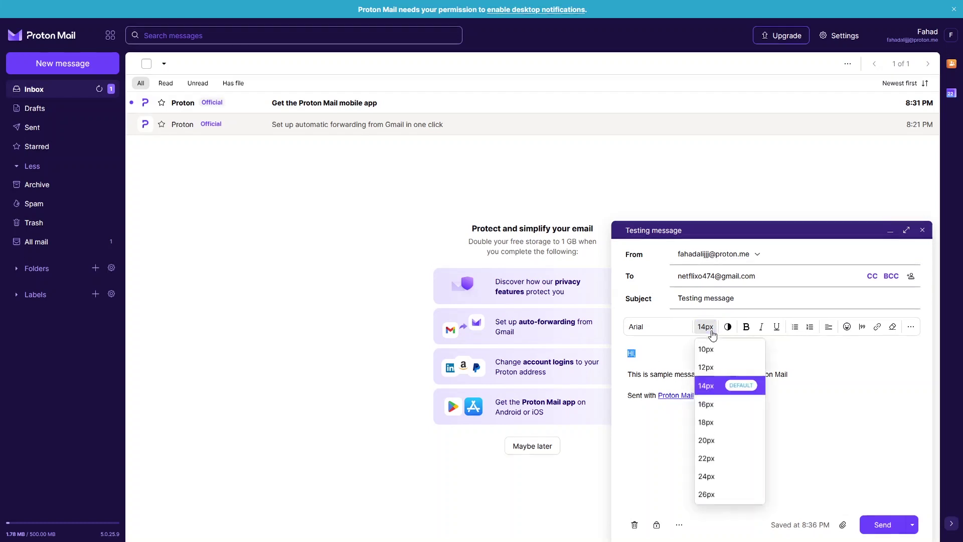
pyautogui.click(716, 476)
pyautogui.click(701, 363)
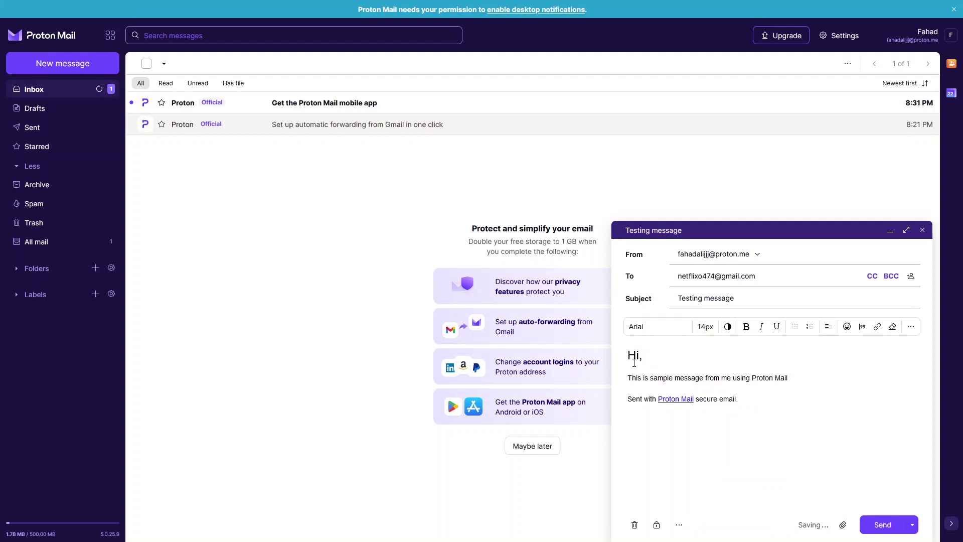
pyautogui.moveTo(625, 359); pyautogui.dragTo(647, 357)
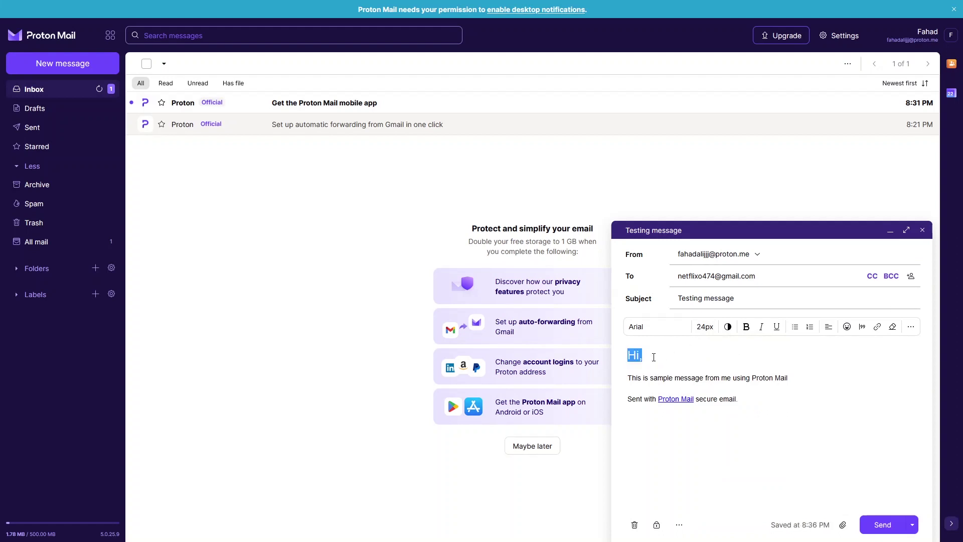
pyautogui.click(746, 327)
pyautogui.click(687, 377)
# Italicise 'sample message' and underline 'Proton Mail' in the body
pyautogui.moveTo(650, 379); pyautogui.dragTo(702, 382)
pyautogui.click(762, 327)
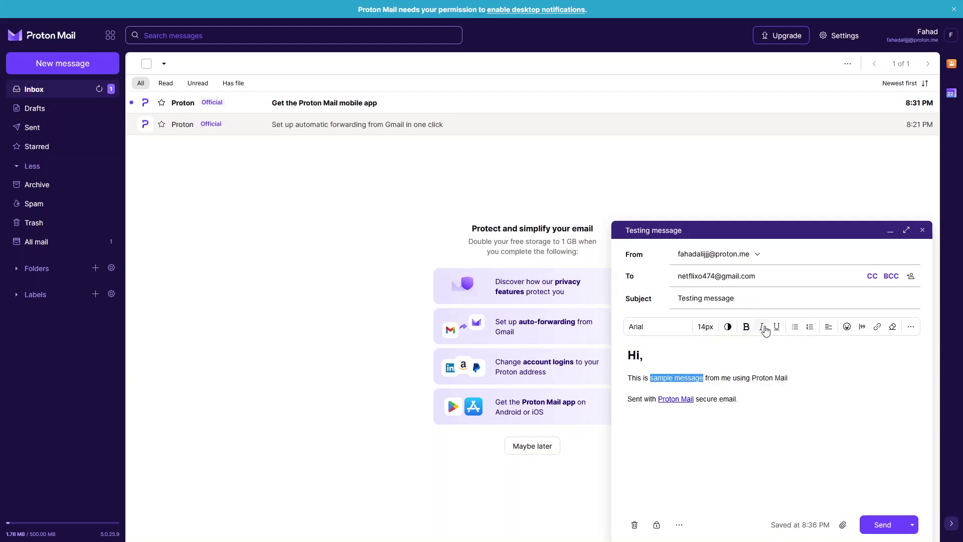
pyautogui.click(752, 398)
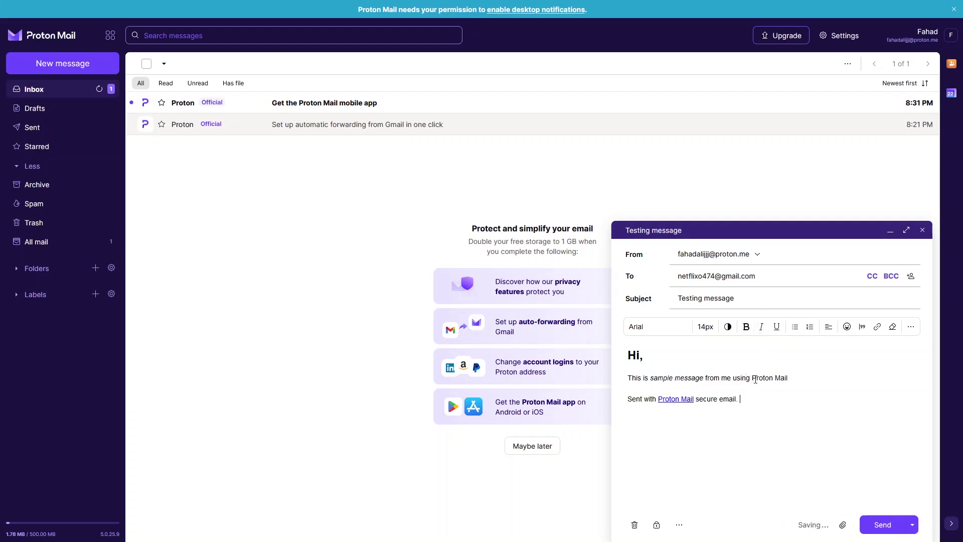
pyautogui.moveTo(752, 380); pyautogui.dragTo(788, 380)
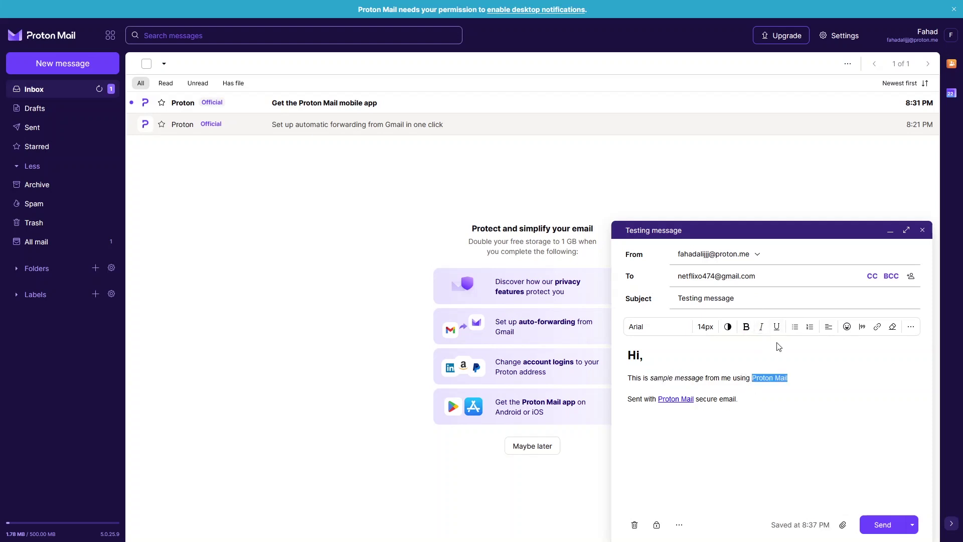
pyautogui.click(776, 326)
# Try a bulleted then numbered list on the blank line and switch text direction to right-to-left
pyautogui.click(787, 385)
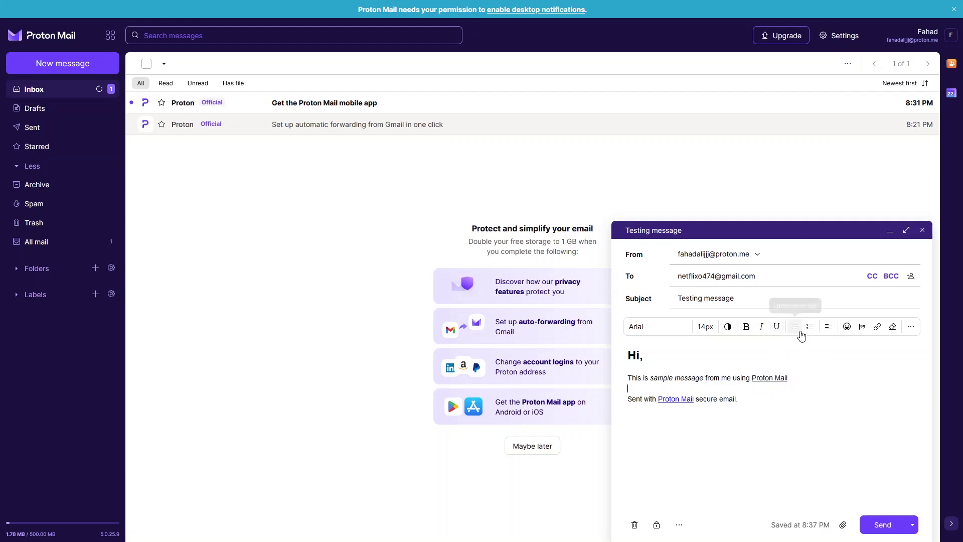
pyautogui.click(800, 330)
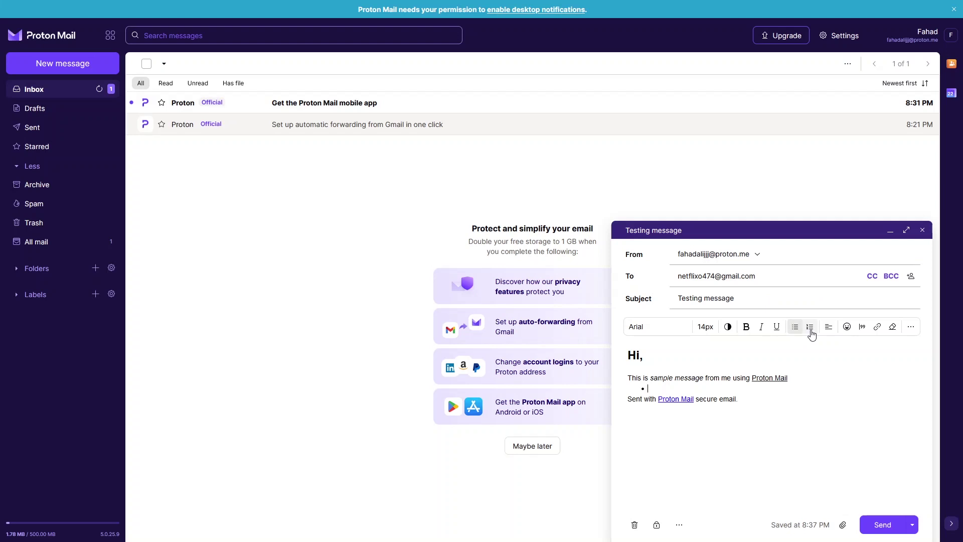
pyautogui.click(810, 329)
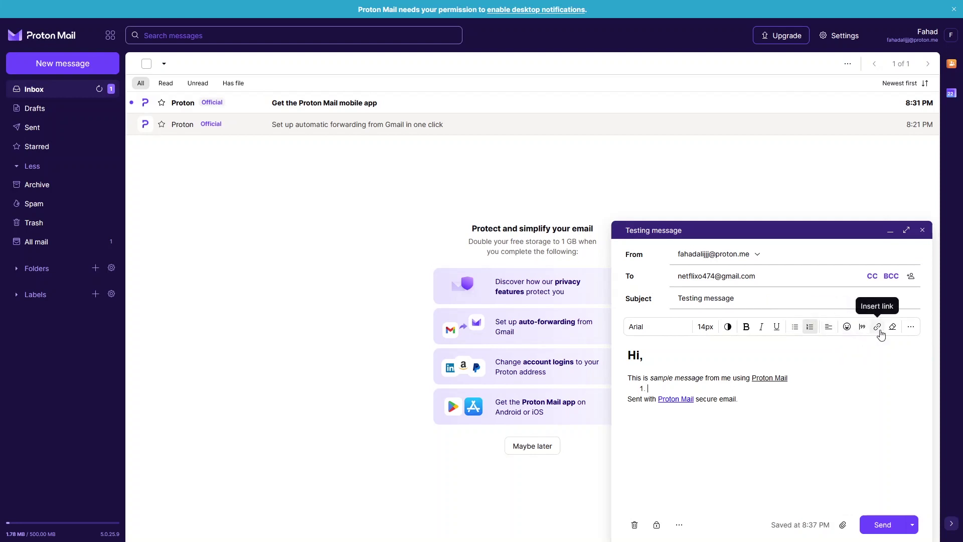
pyautogui.click(906, 333)
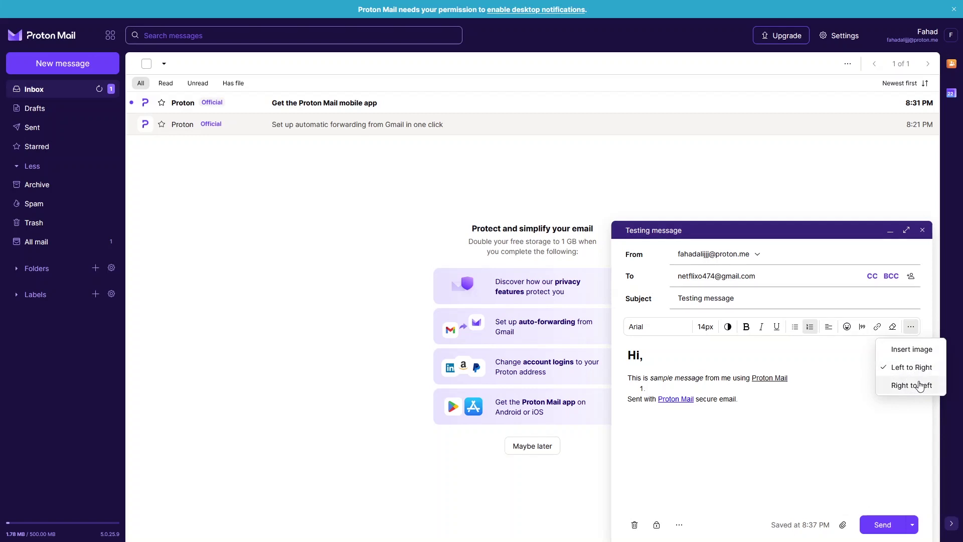
pyautogui.click(919, 389)
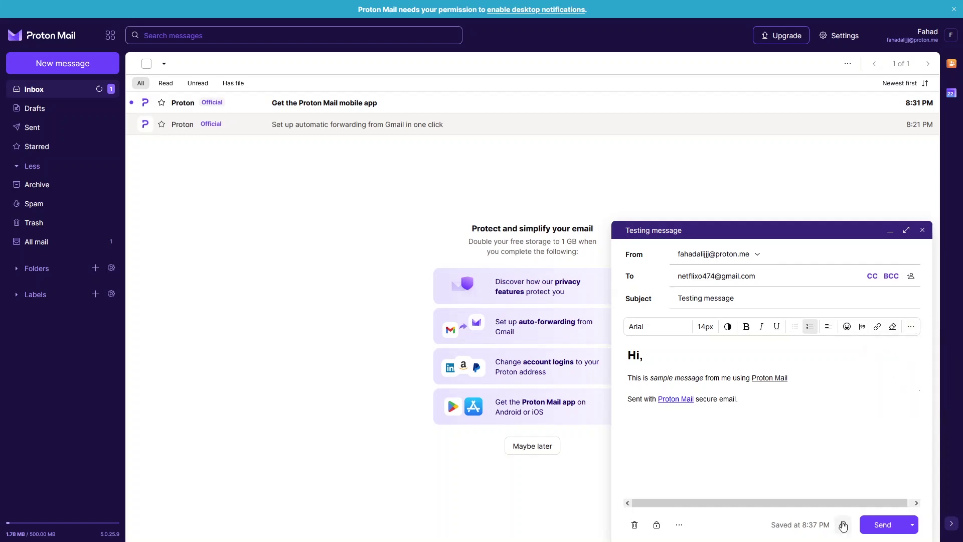
pyautogui.moveTo(838, 502); pyautogui.dragTo(907, 496)
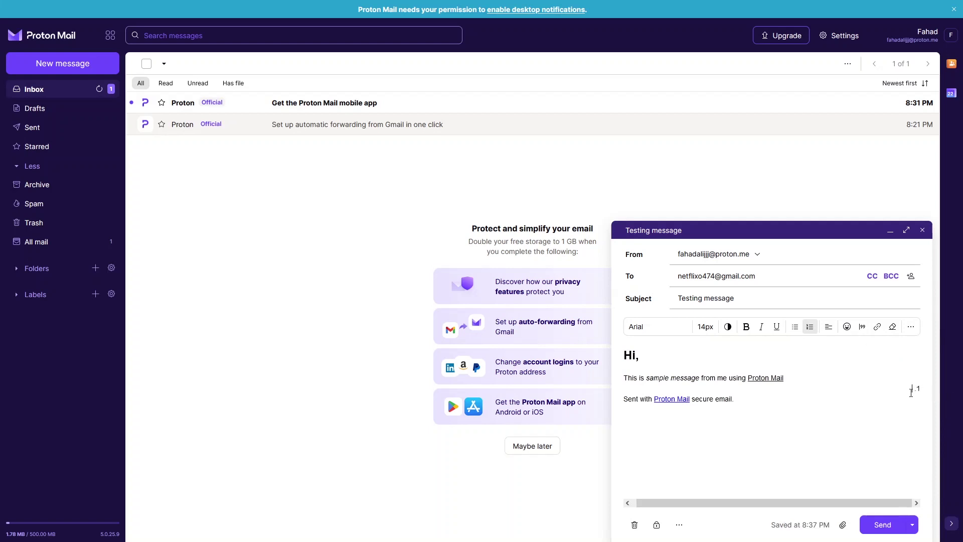
# Restore left-to-right text direction and remove the empty list item and blank line
pyautogui.click(910, 326)
pyautogui.click(911, 327)
pyautogui.click(910, 326)
pyautogui.click(910, 367)
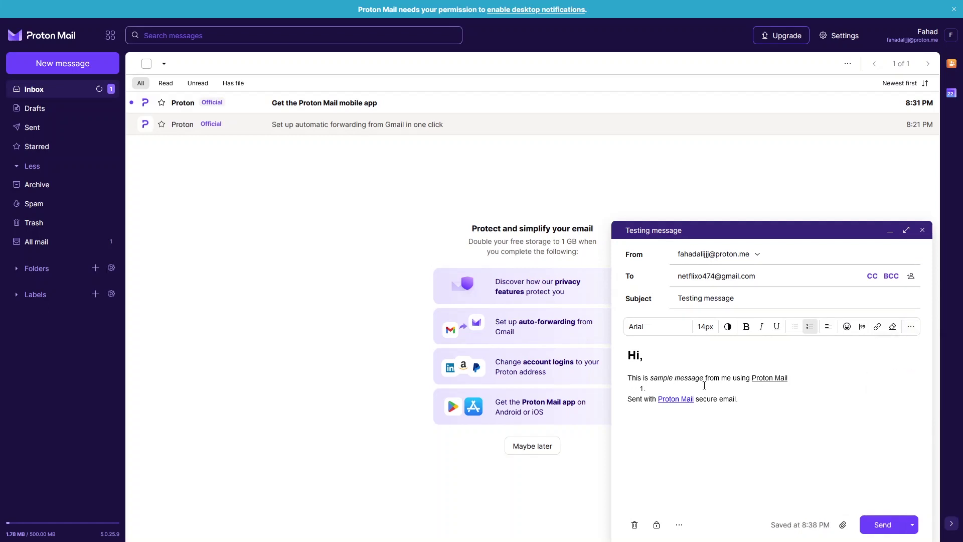
pyautogui.press('BackSpace')
pyautogui.press('BackSpace')
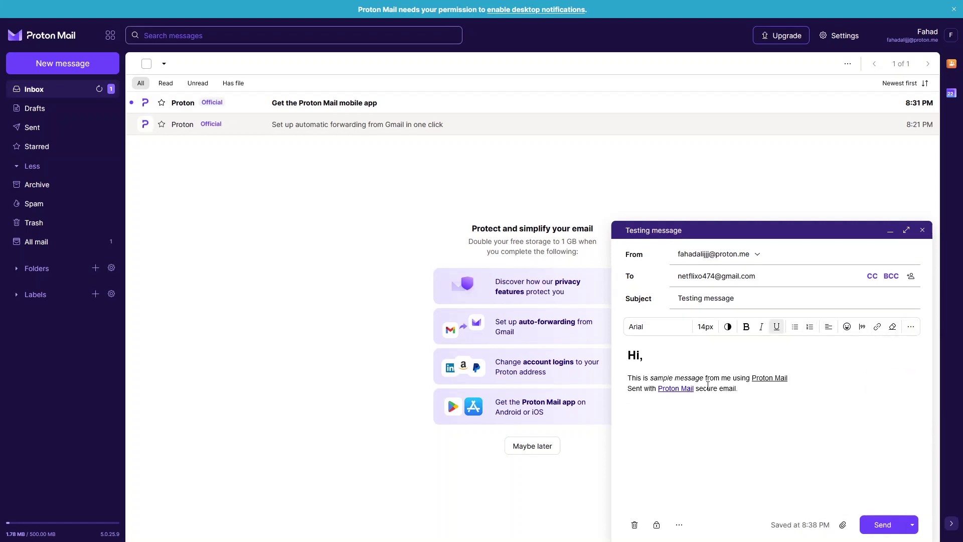
pyautogui.press('Return')
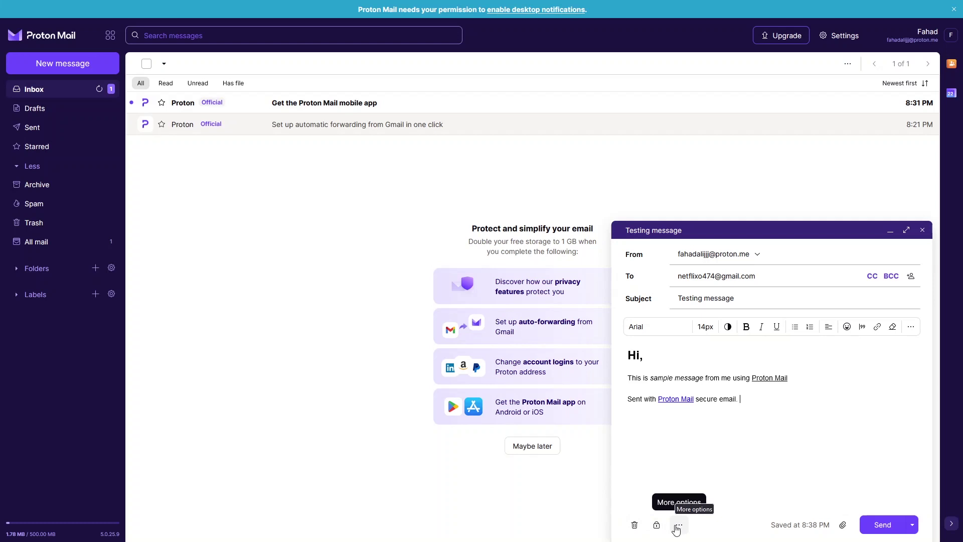
# Review the message options and Schedule send choices without changes, then send the Testing message
pyautogui.click(678, 525)
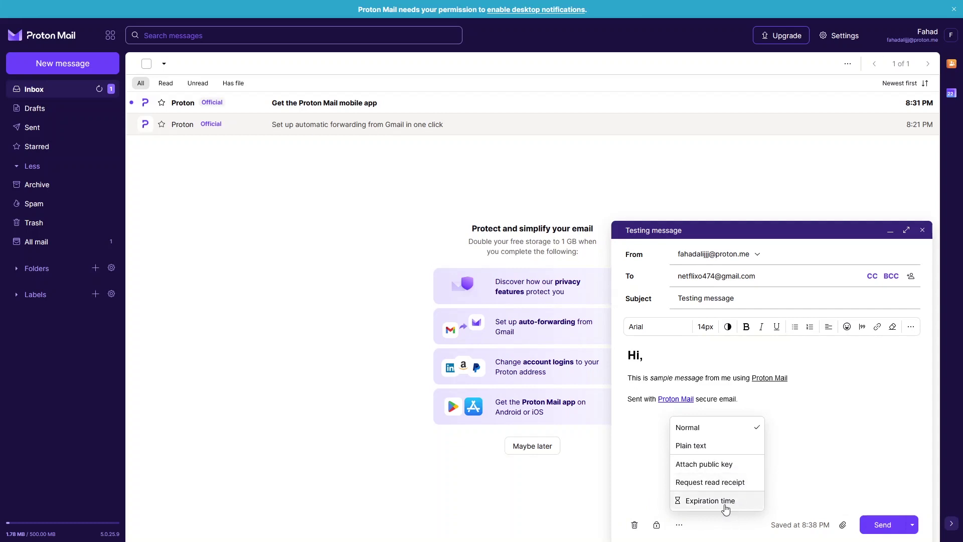
pyautogui.click(832, 477)
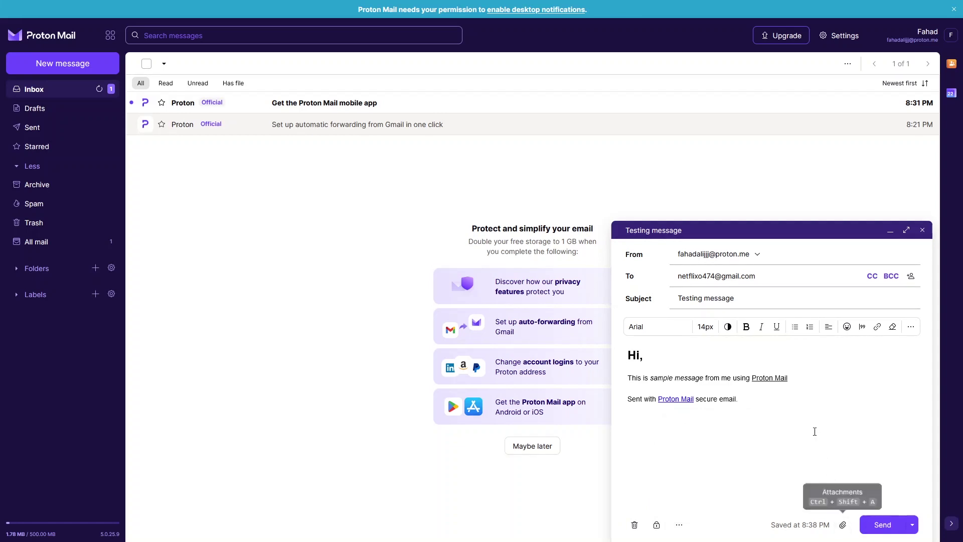
pyautogui.click(912, 525)
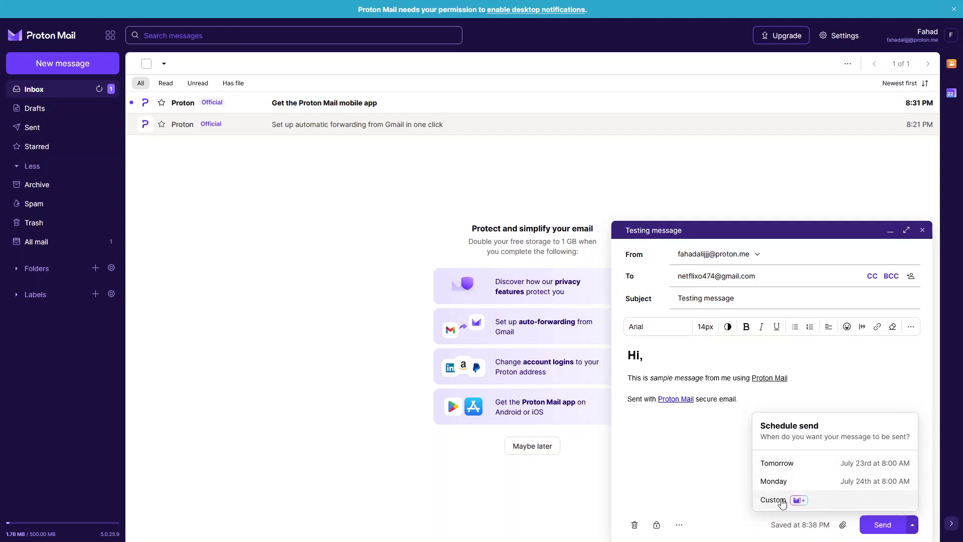
pyautogui.click(744, 462)
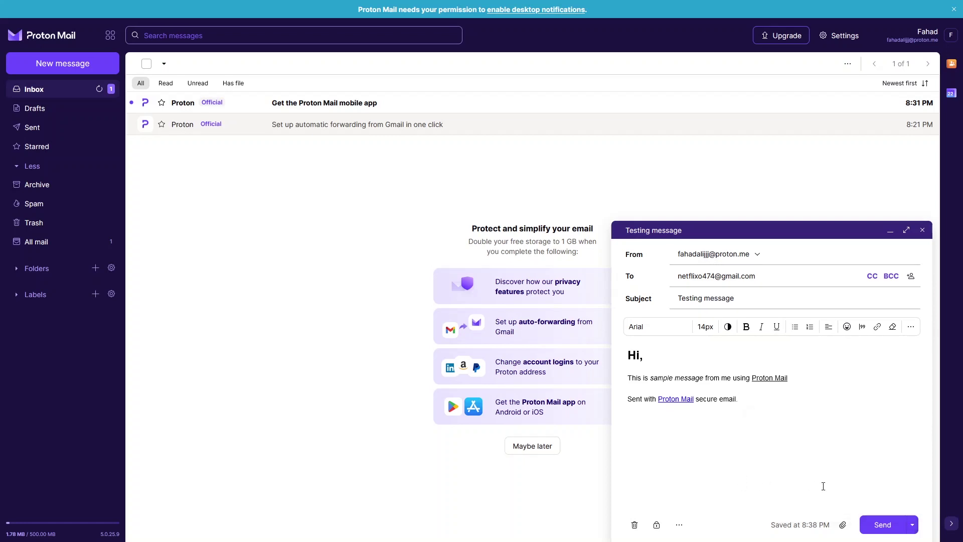
pyautogui.click(880, 524)
pyautogui.click(32, 127)
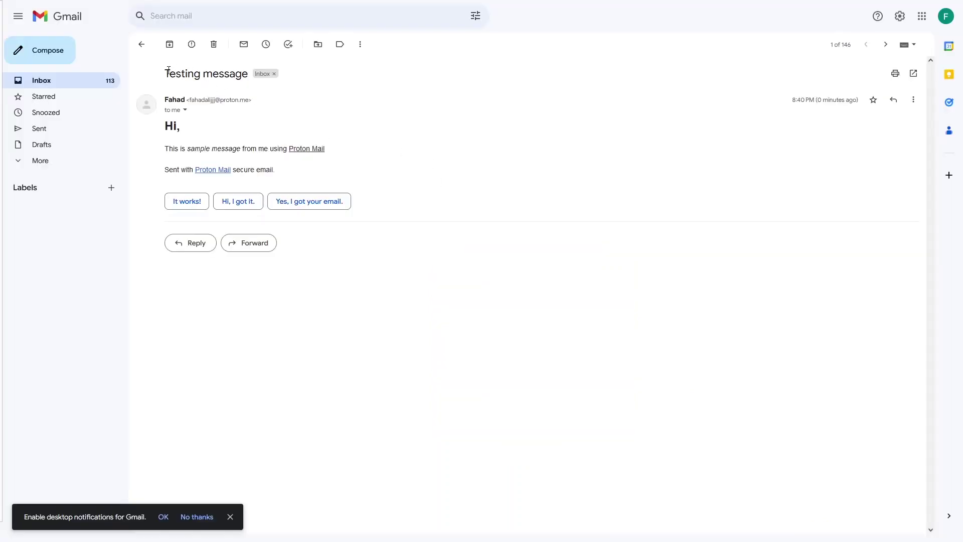
# Highlight the received message's subject and opening lines in Gmail to check them
pyautogui.moveTo(167, 73); pyautogui.dragTo(238, 92)
pyautogui.click(234, 126)
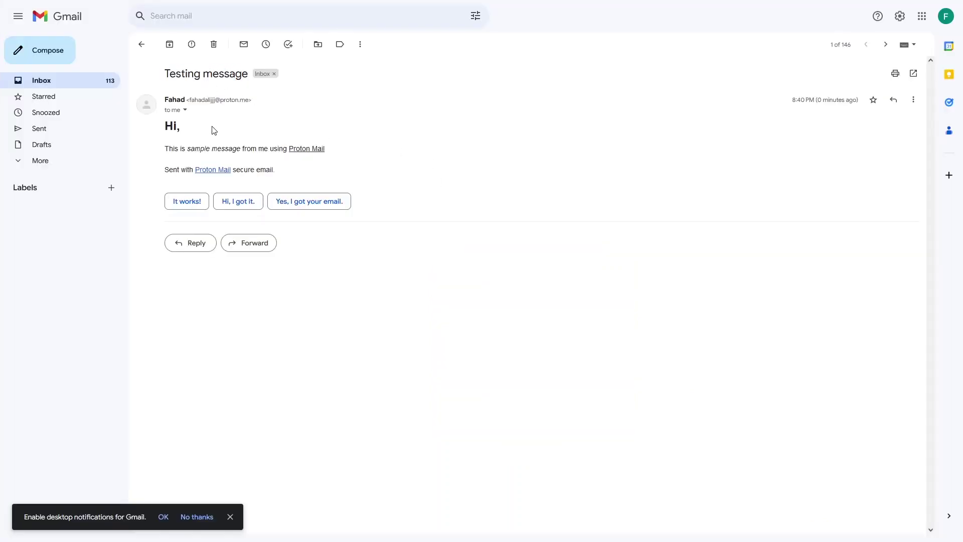
pyautogui.moveTo(188, 134); pyautogui.dragTo(276, 157)
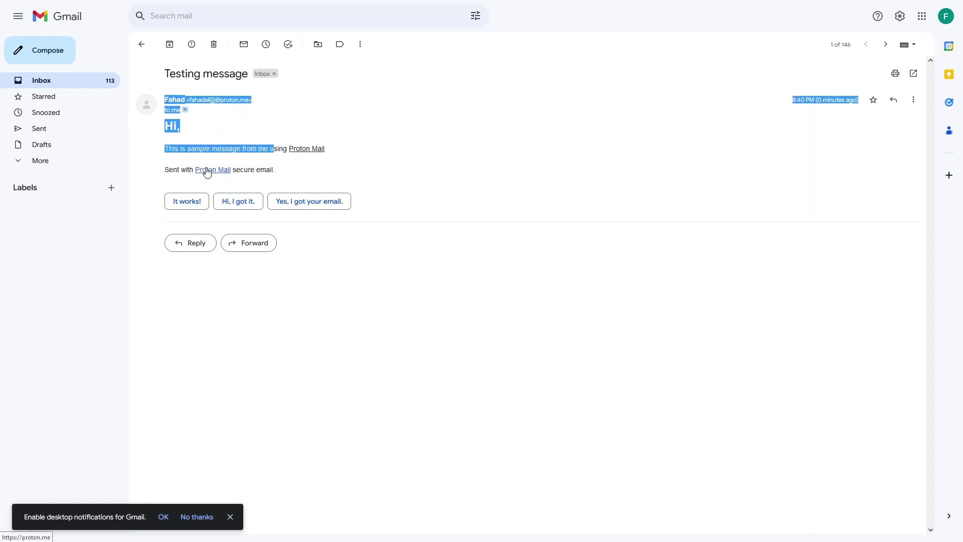
pyautogui.click(440, 194)
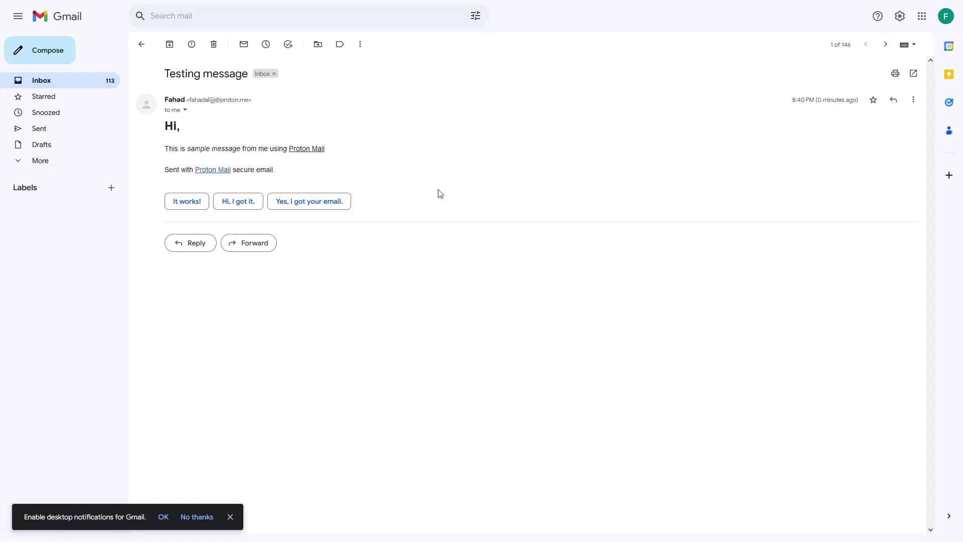
# Send the 'Hi, I got it.' quick reply and return to the Proton Mail tab
pyautogui.click(240, 205)
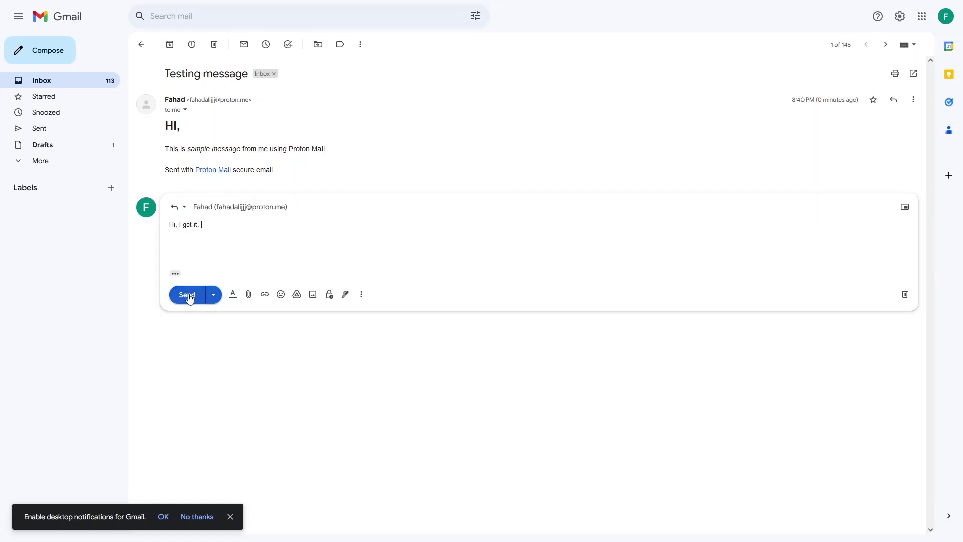
pyautogui.click(188, 297)
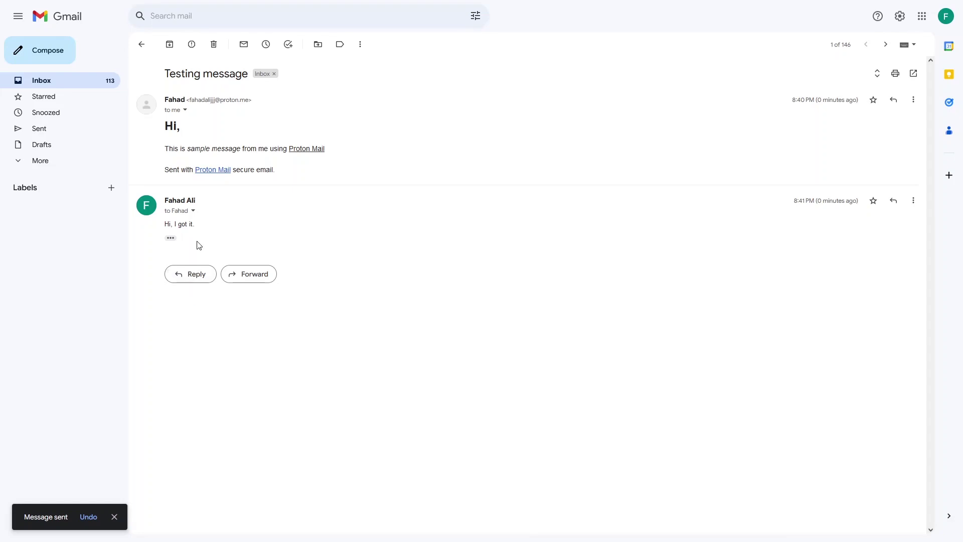
pyautogui.moveTo(127, 5)
pyautogui.click(87, 8)
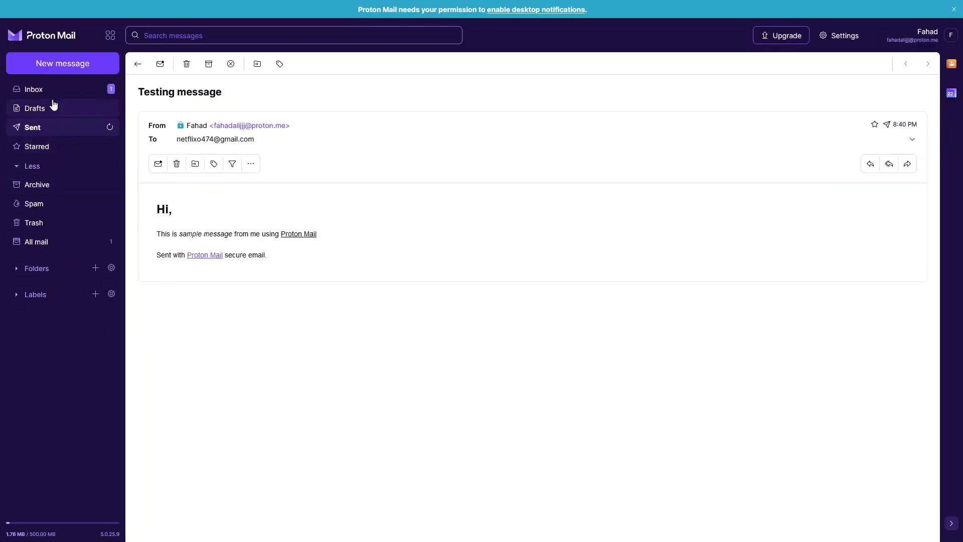
# Open the [2] Testing message conversation from the inbox and read the reply text
pyautogui.click(48, 91)
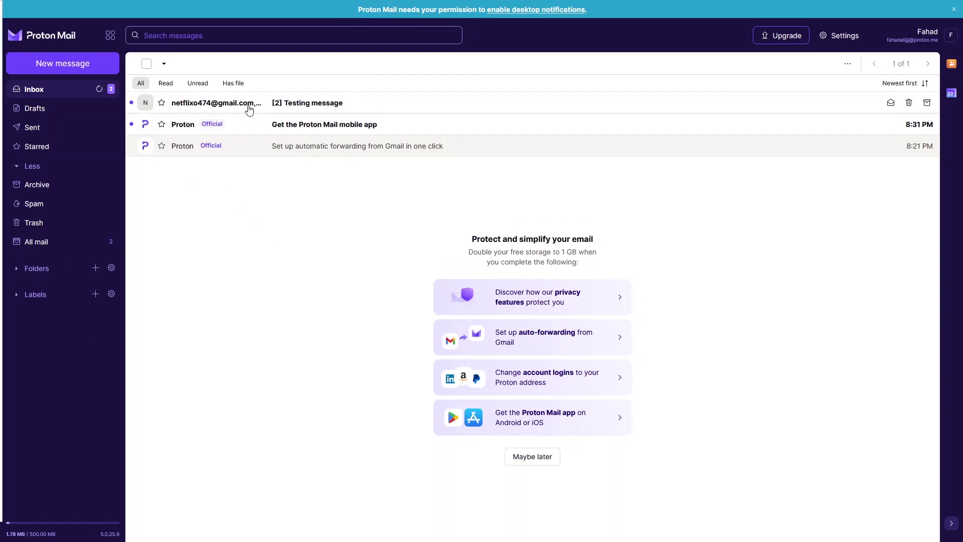
pyautogui.click(249, 105)
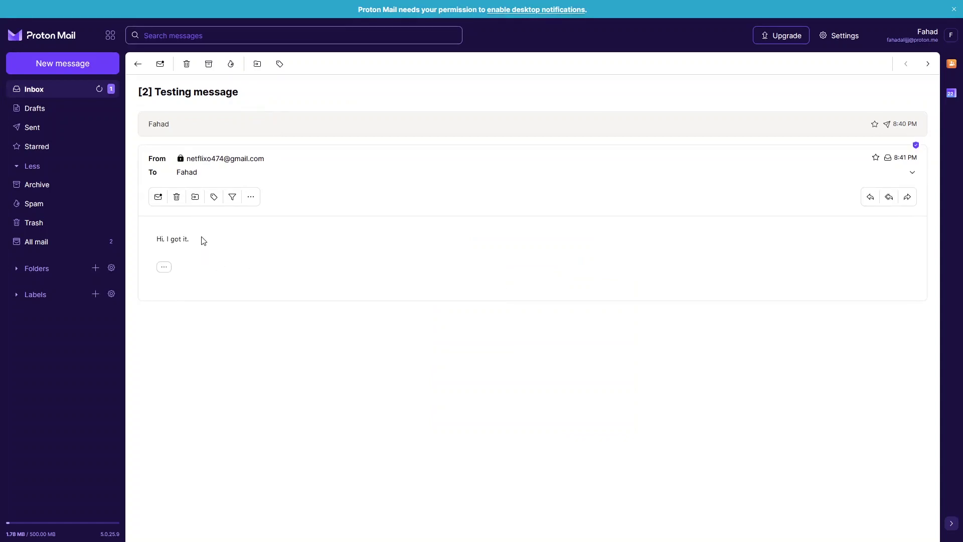
pyautogui.moveTo(202, 239); pyautogui.dragTo(149, 241)
pyautogui.click(229, 255)
# Star the conversation, check it under Starred, unstar it, and reopen it from Inbox
pyautogui.click(50, 95)
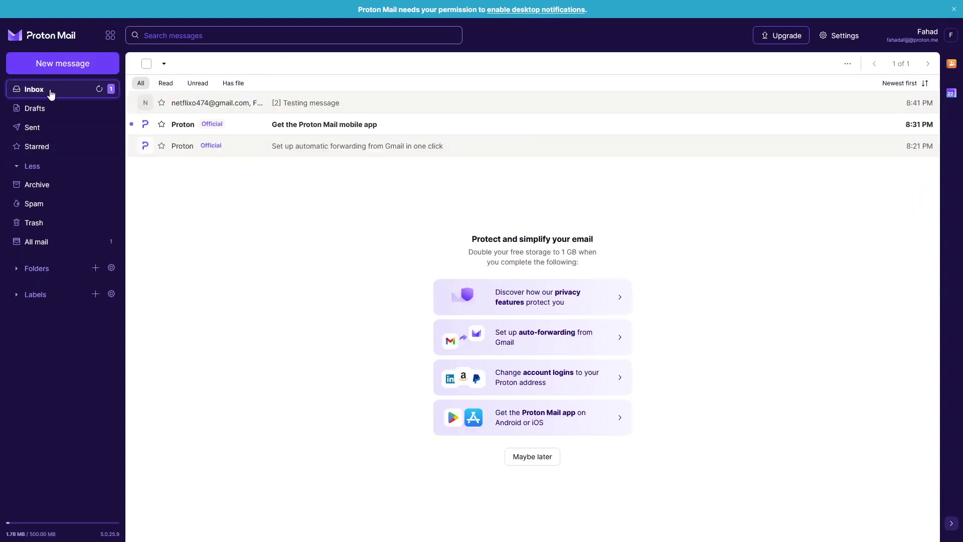
pyautogui.click(162, 107)
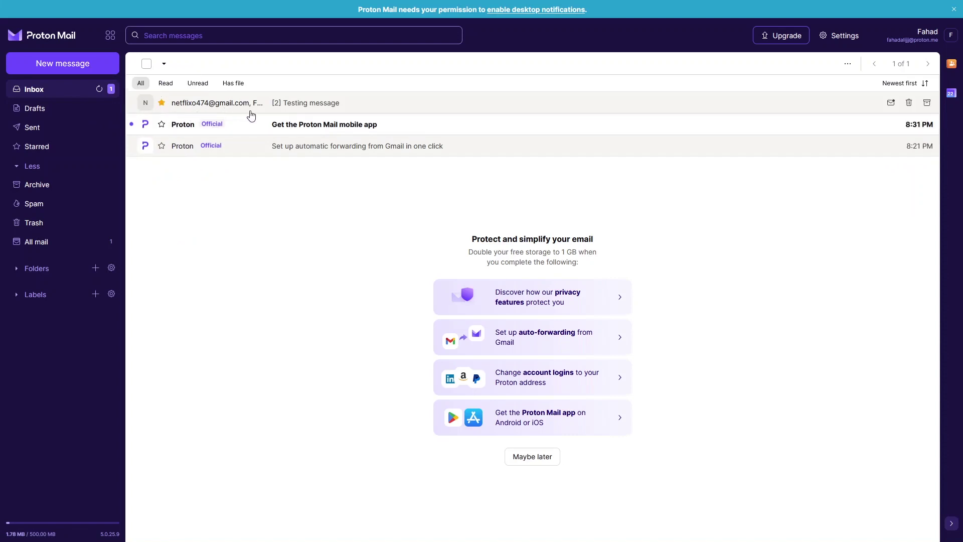
pyautogui.click(55, 146)
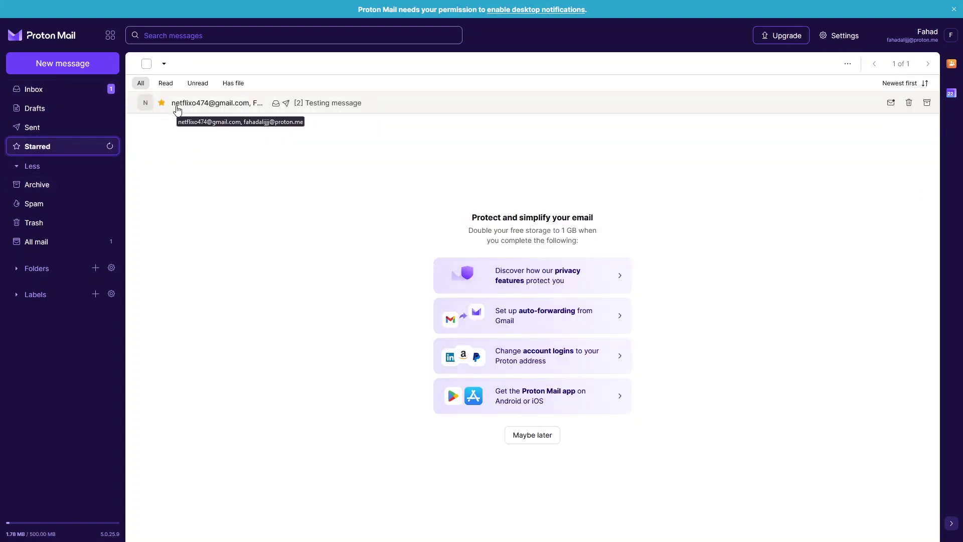
pyautogui.click(161, 104)
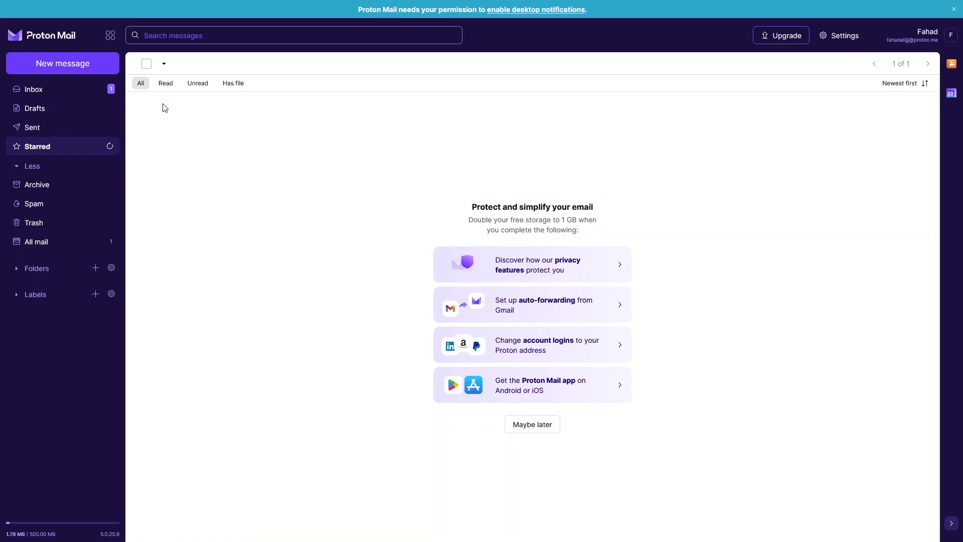
pyautogui.click(53, 95)
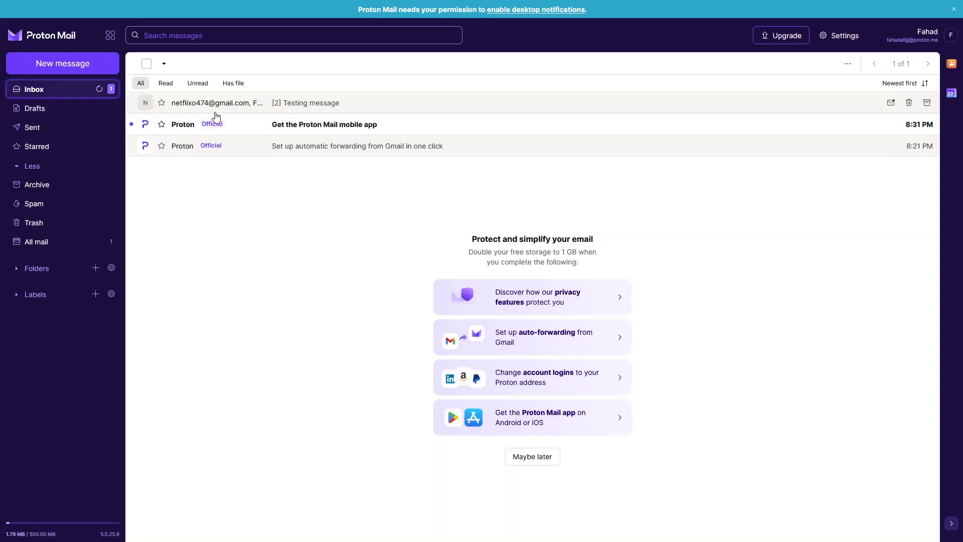
pyautogui.click(315, 106)
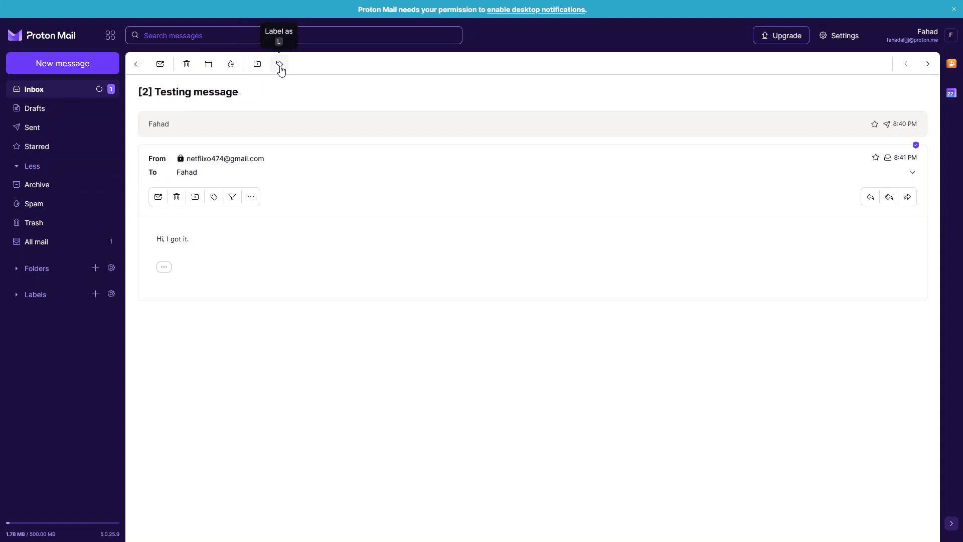
# Create a new folder named Friend under Folders
pyautogui.click(50, 271)
pyautogui.click(95, 268)
pyautogui.write('Friend')
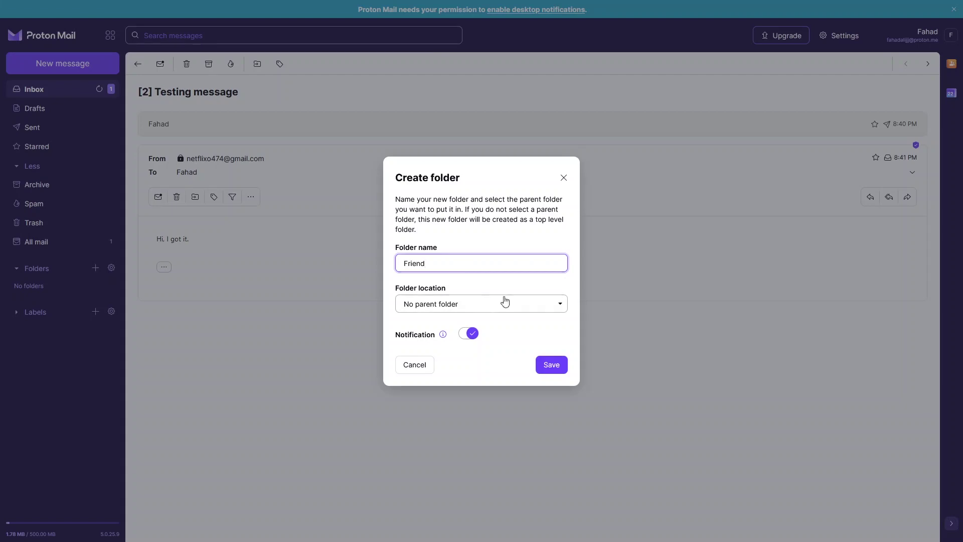
pyautogui.press('Return')
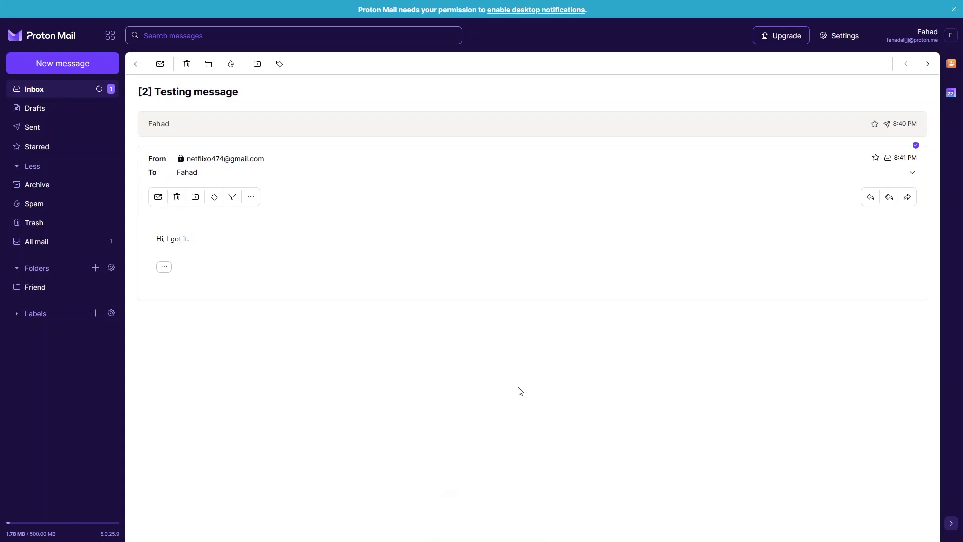
pyautogui.click(56, 291)
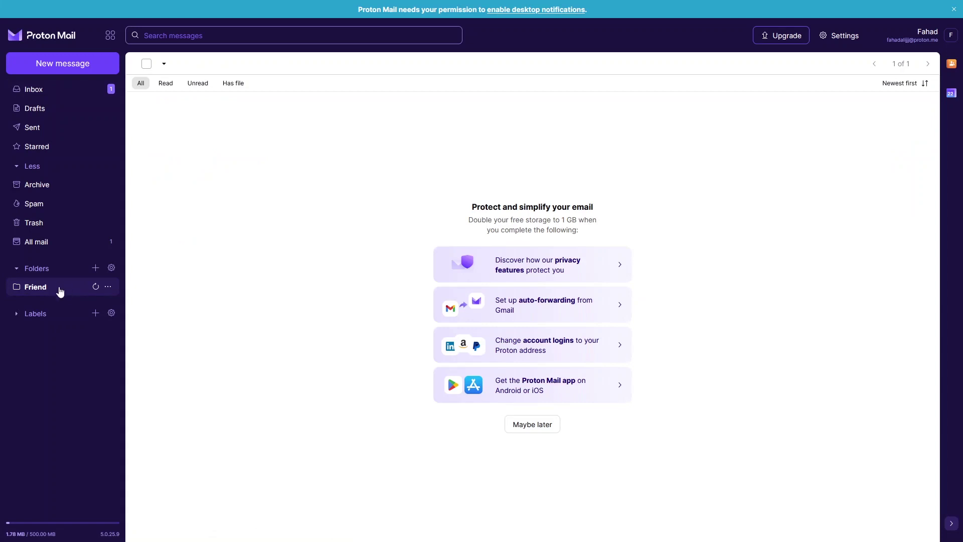
pyautogui.click(50, 90)
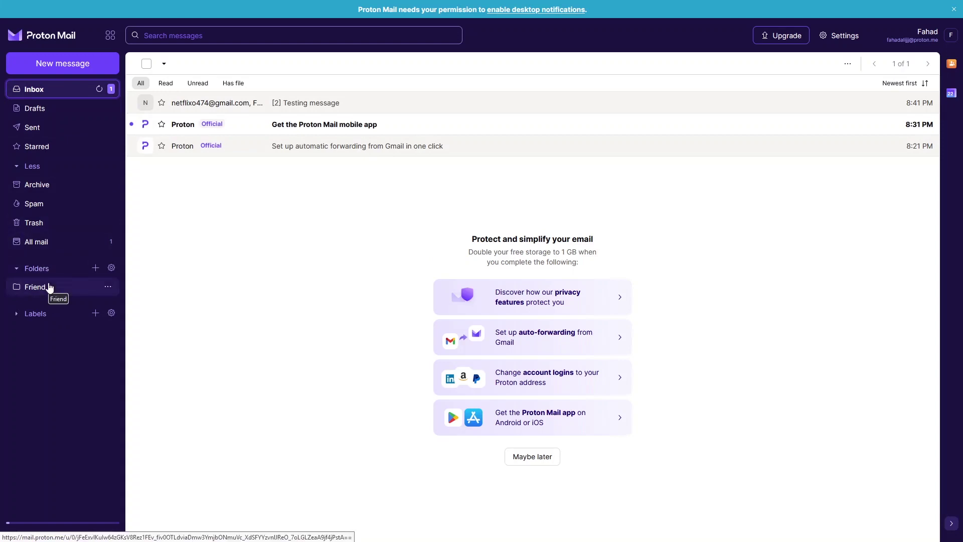
# Move the Testing message conversation into the Friend folder and confirm it's there
pyautogui.click(261, 108)
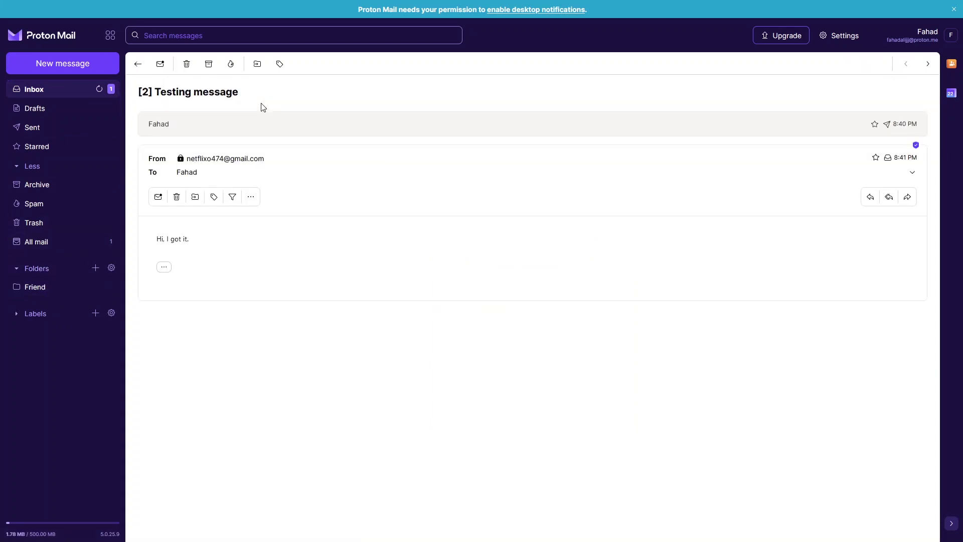
pyautogui.click(260, 71)
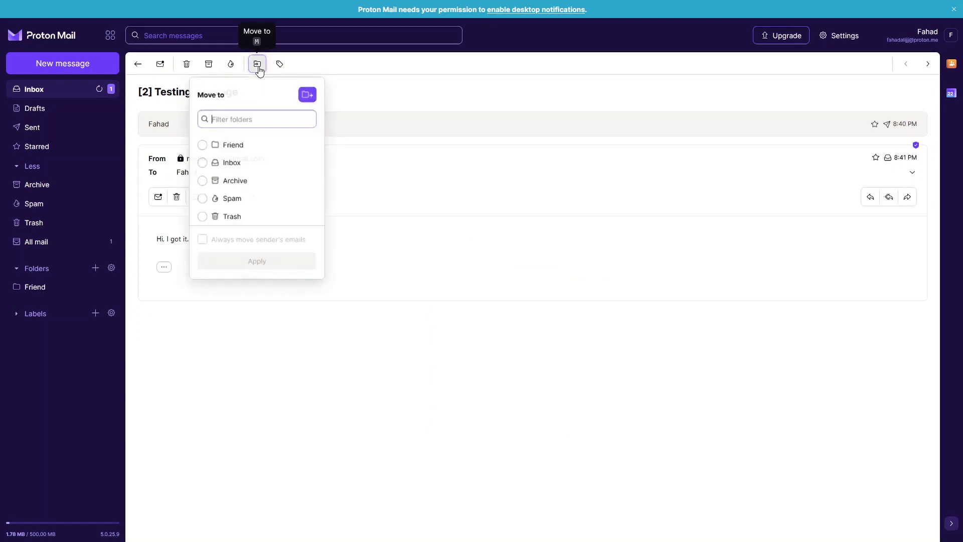
pyautogui.click(226, 148)
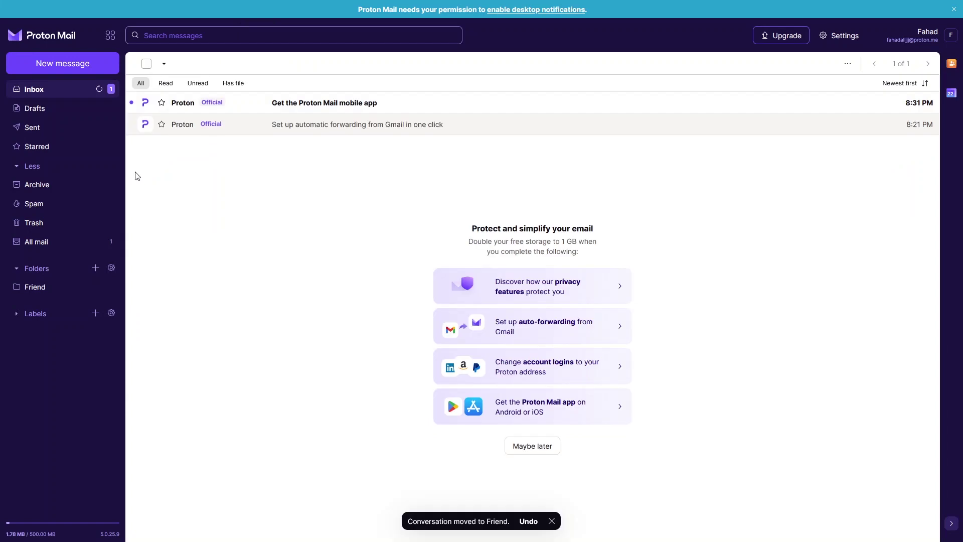
pyautogui.click(48, 283)
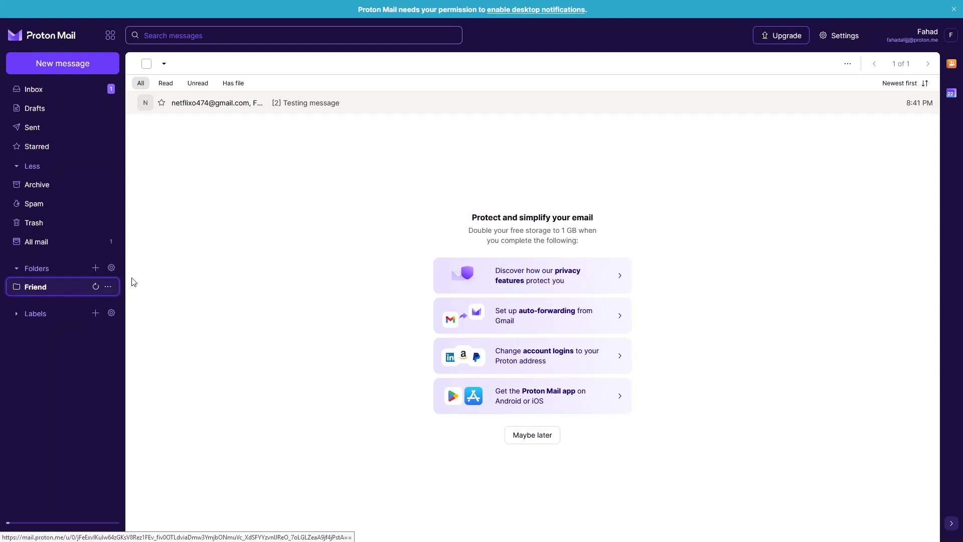
# Create a Best Friend label with the Strawberry colour
pyautogui.click(256, 103)
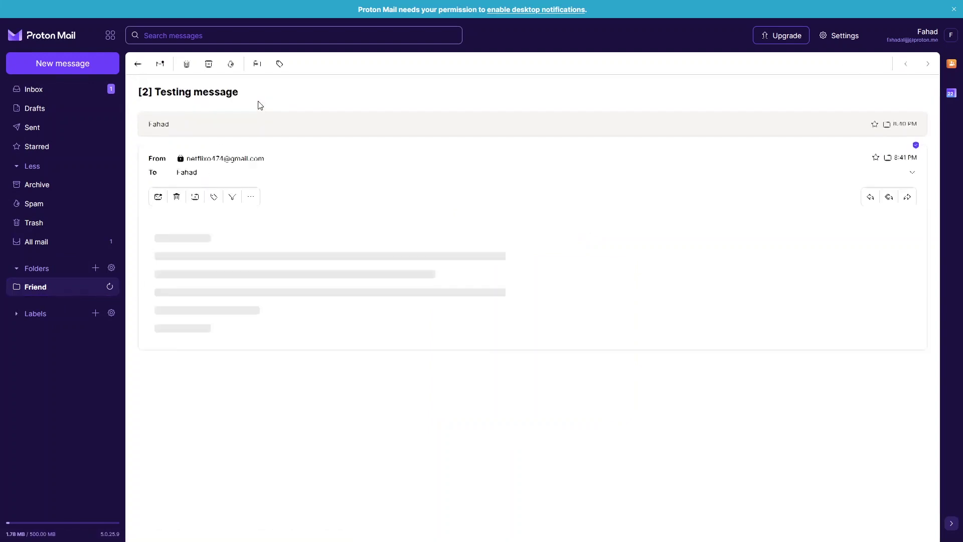
pyautogui.click(94, 313)
pyautogui.write('Best Friend')
pyautogui.click(491, 249)
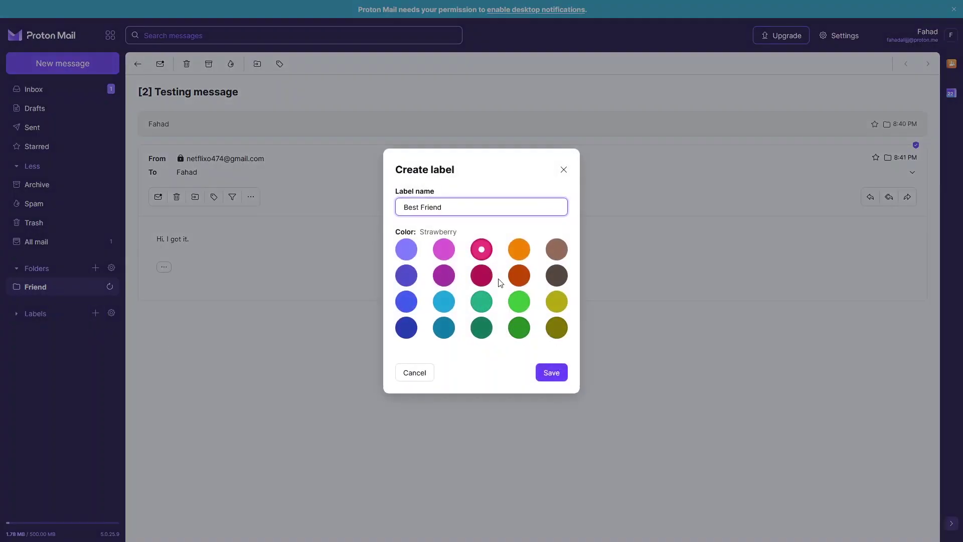
pyautogui.click(559, 381)
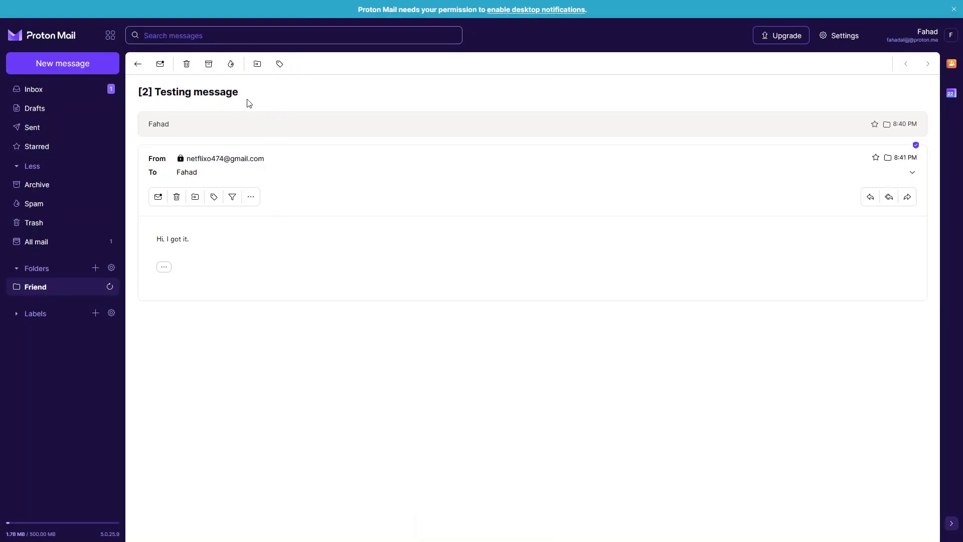
# Apply the Best Friend label to the conversation and view the Best Friend label list
pyautogui.click(280, 65)
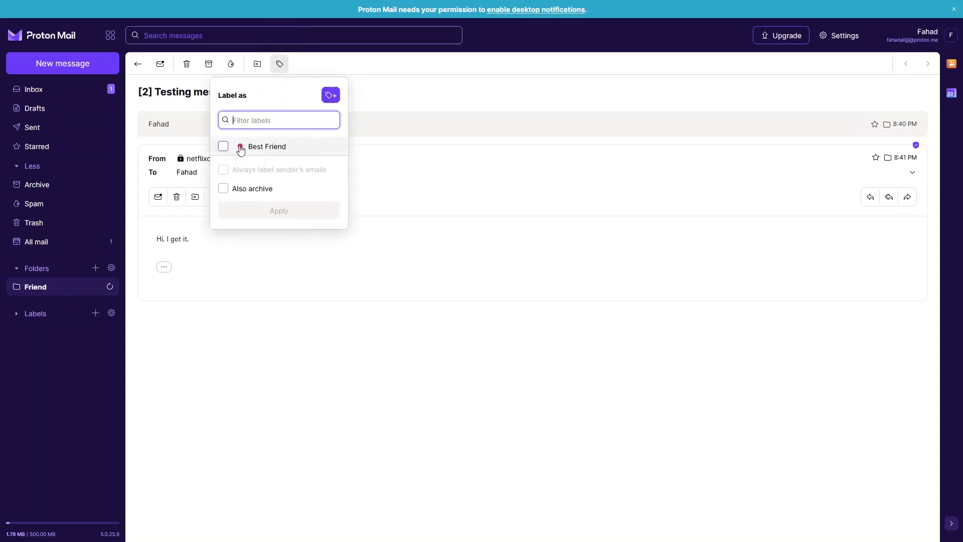
pyautogui.click(224, 147)
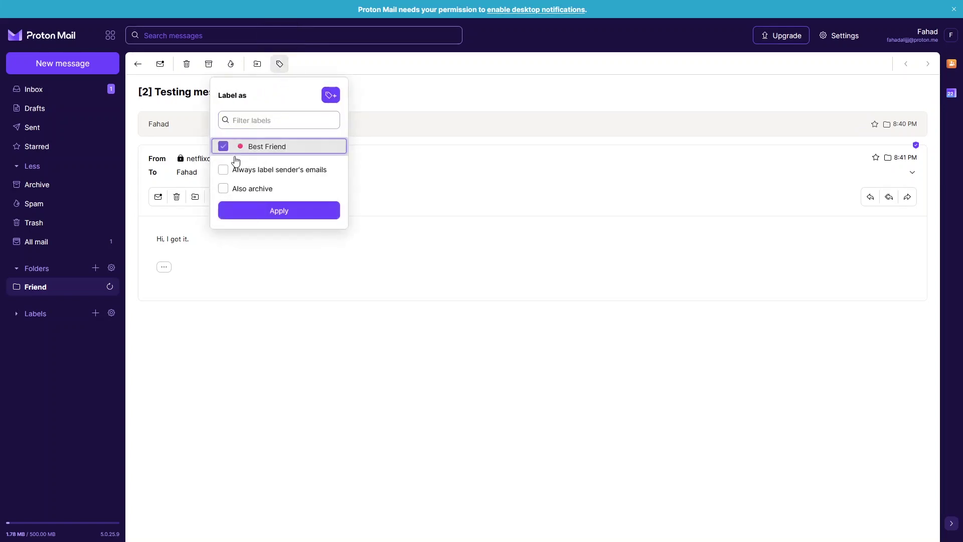
pyautogui.click(262, 213)
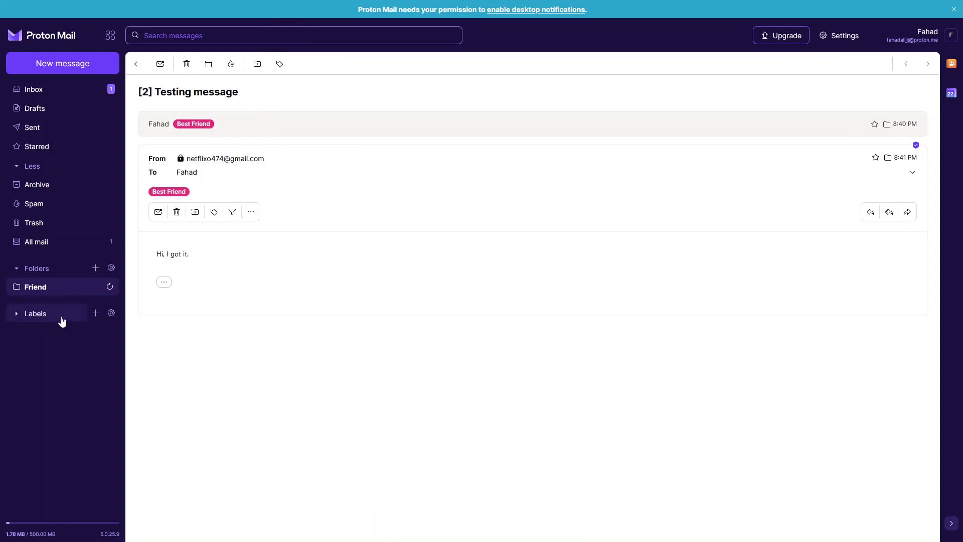
pyautogui.click(38, 316)
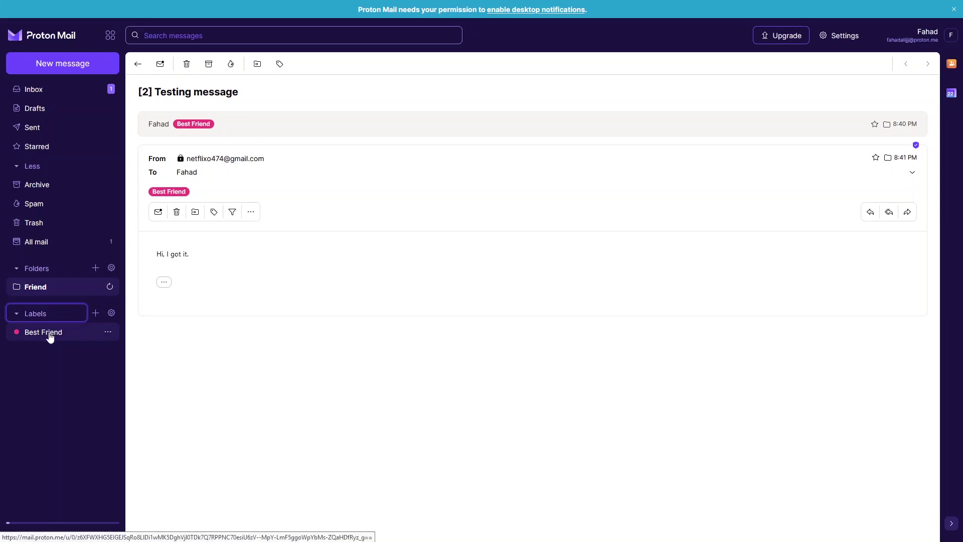
pyautogui.click(50, 335)
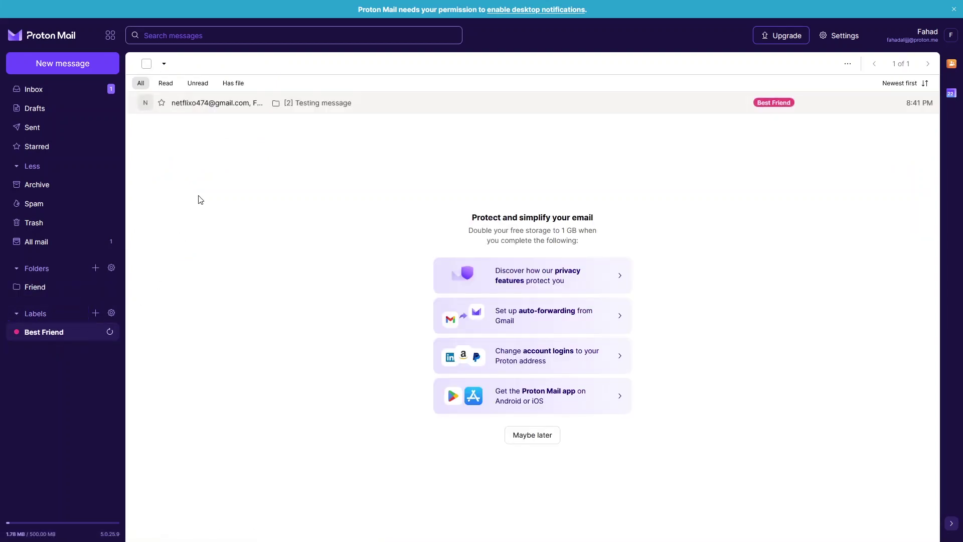